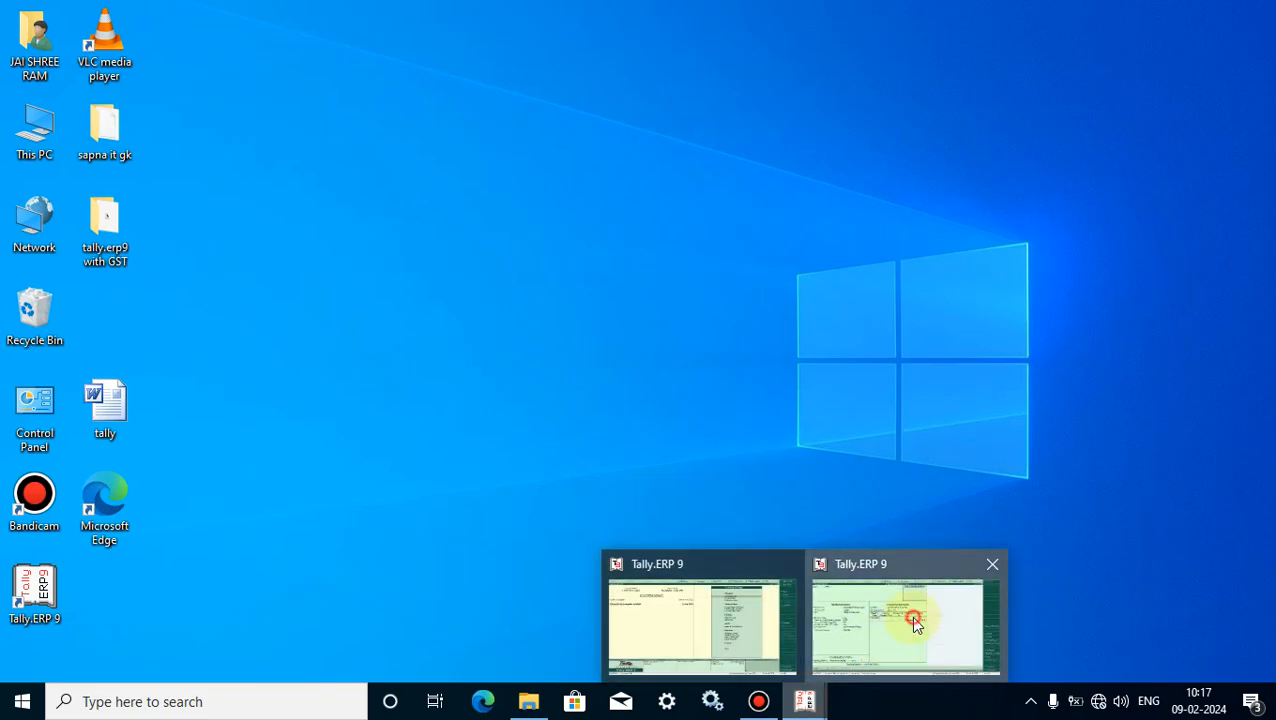
Review the existing HRA pay head in the Tally.ERP 9 window of Bright World Computer Center, and return to the desktop
click(912, 622)
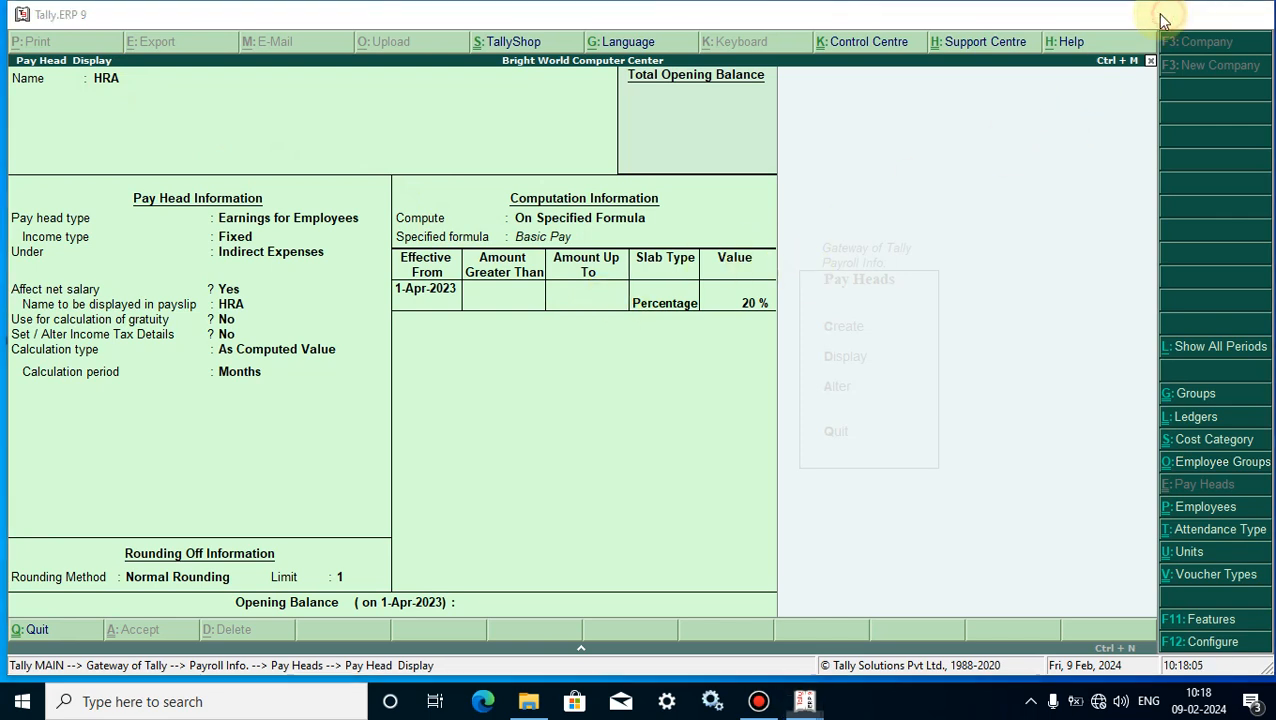
click(1163, 20)
right_click(846, 106)
click(897, 159)
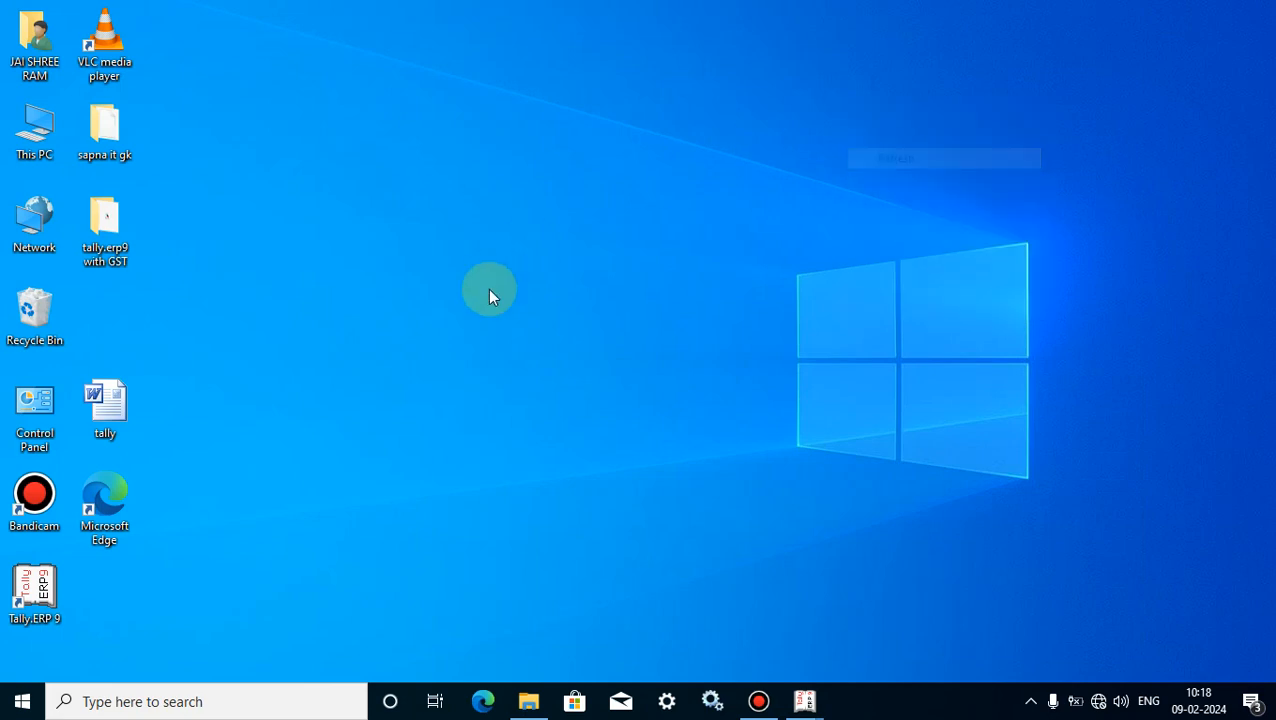
click(35, 605)
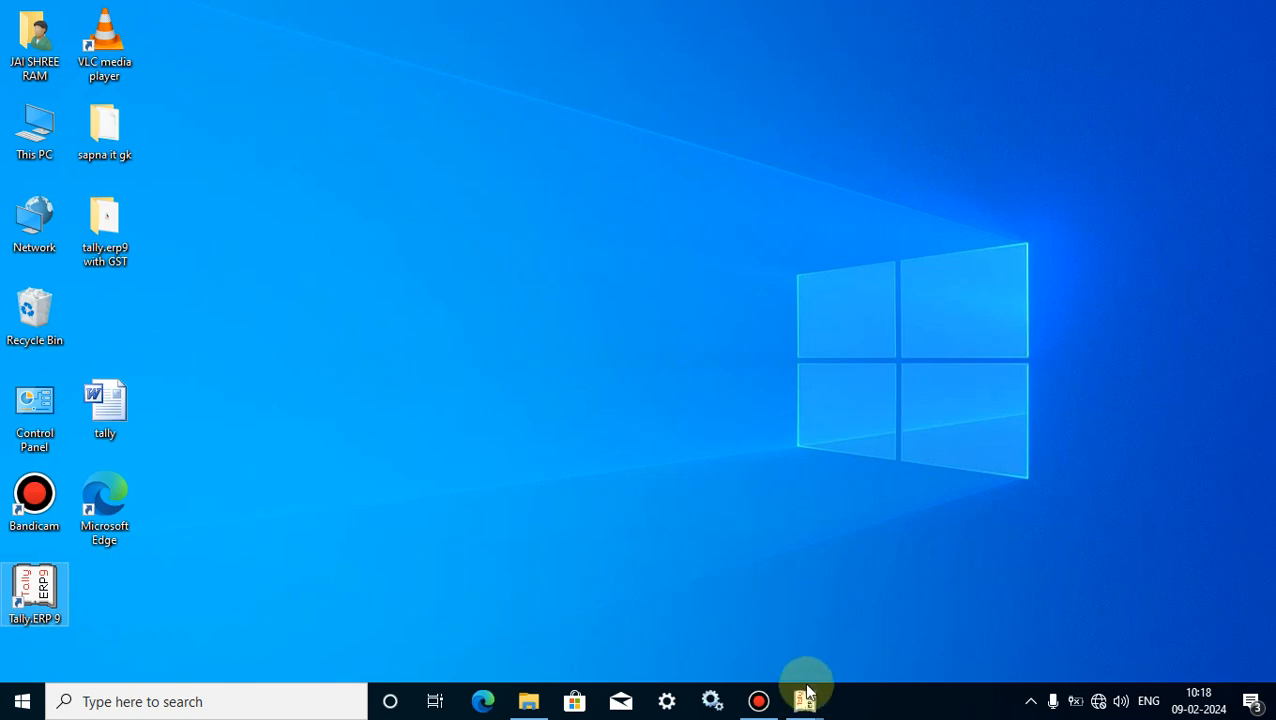
Switch to the Tally.ERP 9 window of Bright World Computer Institute and start a new payroll pay head
mouse_move(806, 698)
click(727, 626)
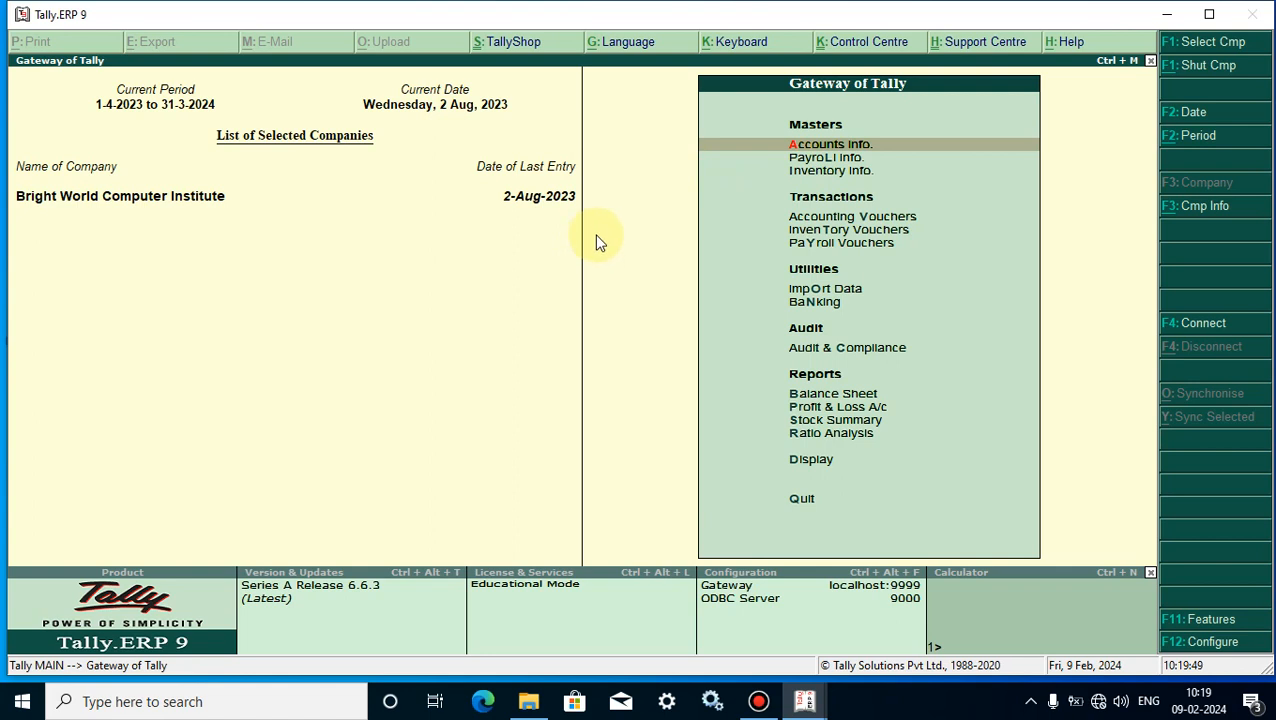
click(828, 157)
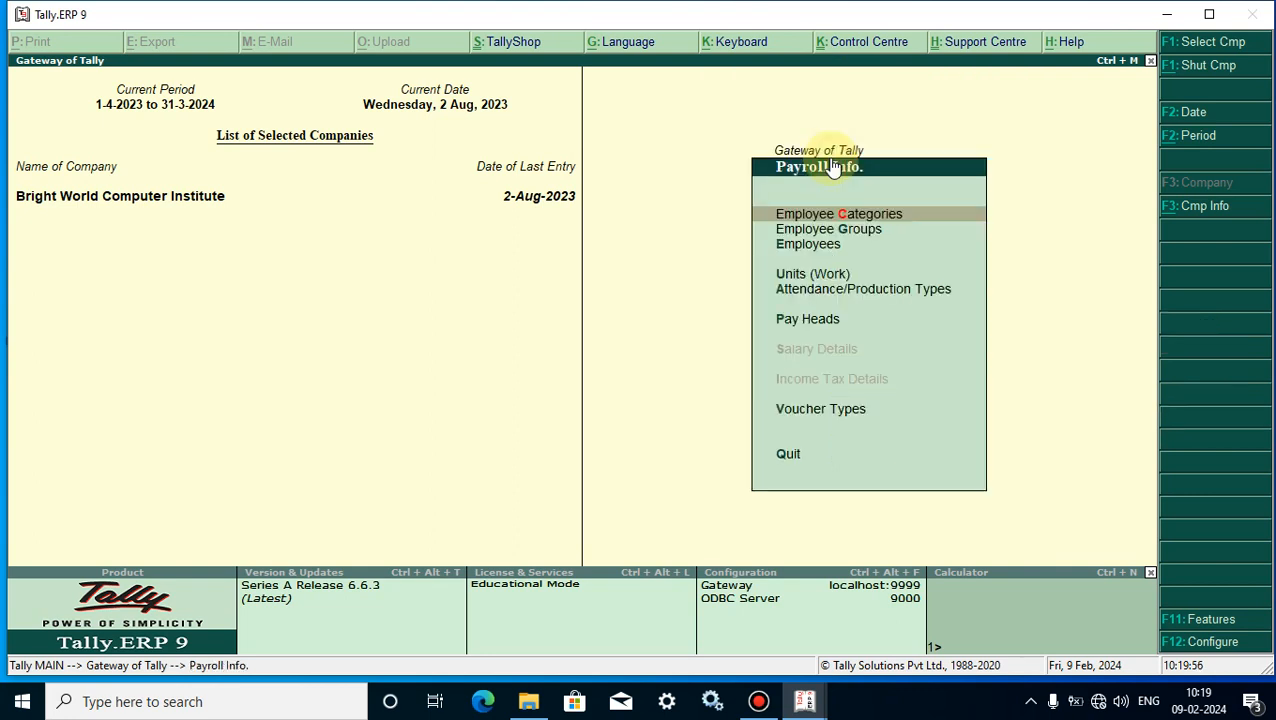
click(805, 326)
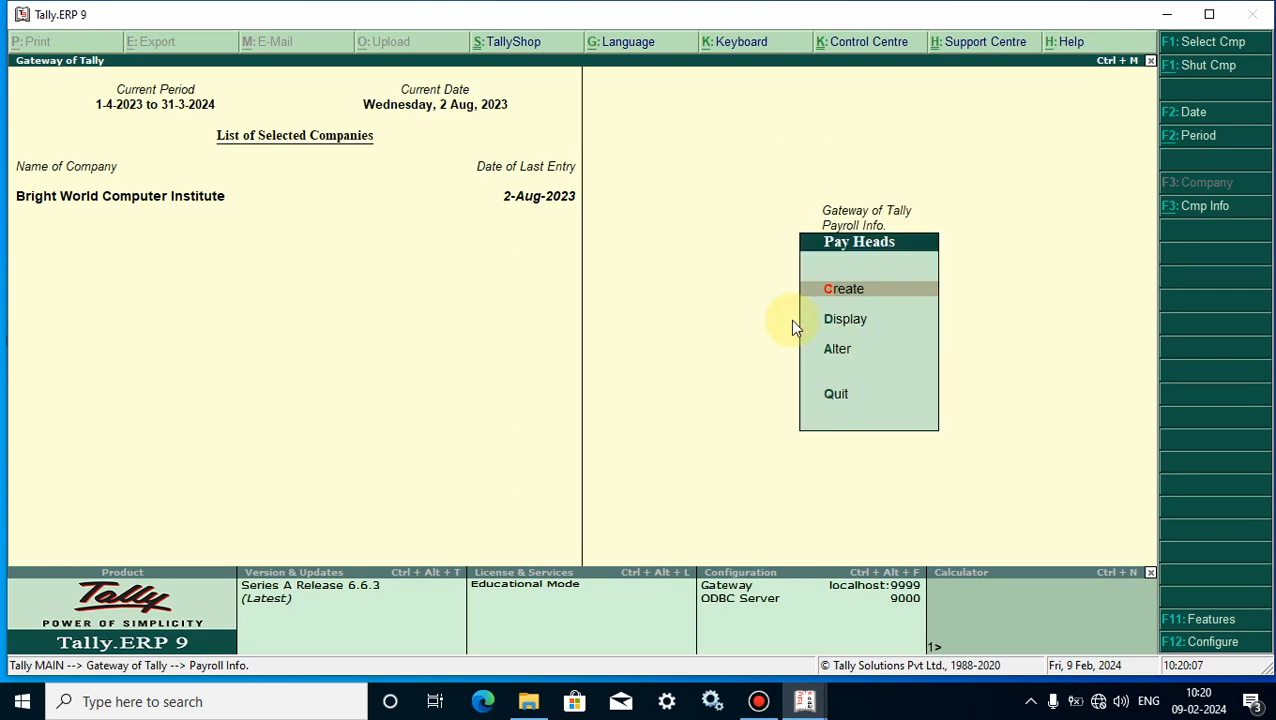
click(843, 289)
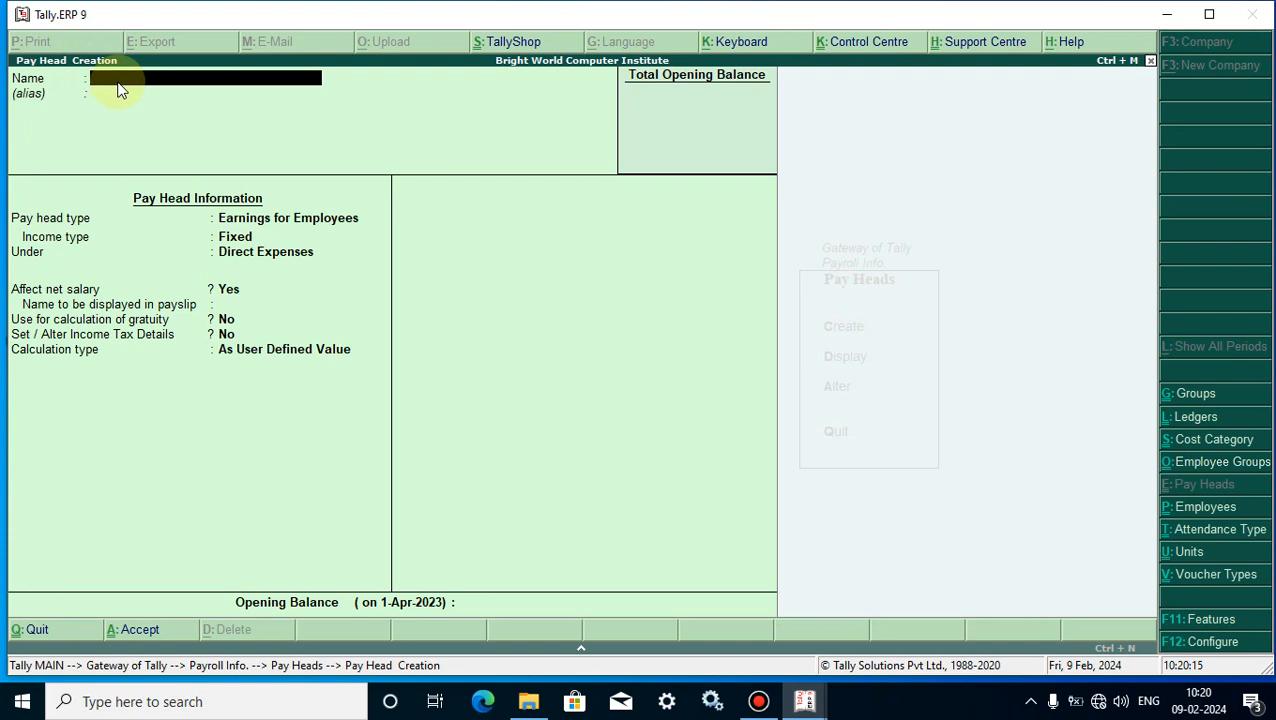
Name the pay head HRA and classify it as Earnings for Employees with Fixed income type under Indirect Expenses
text(HRA)
key(Return)
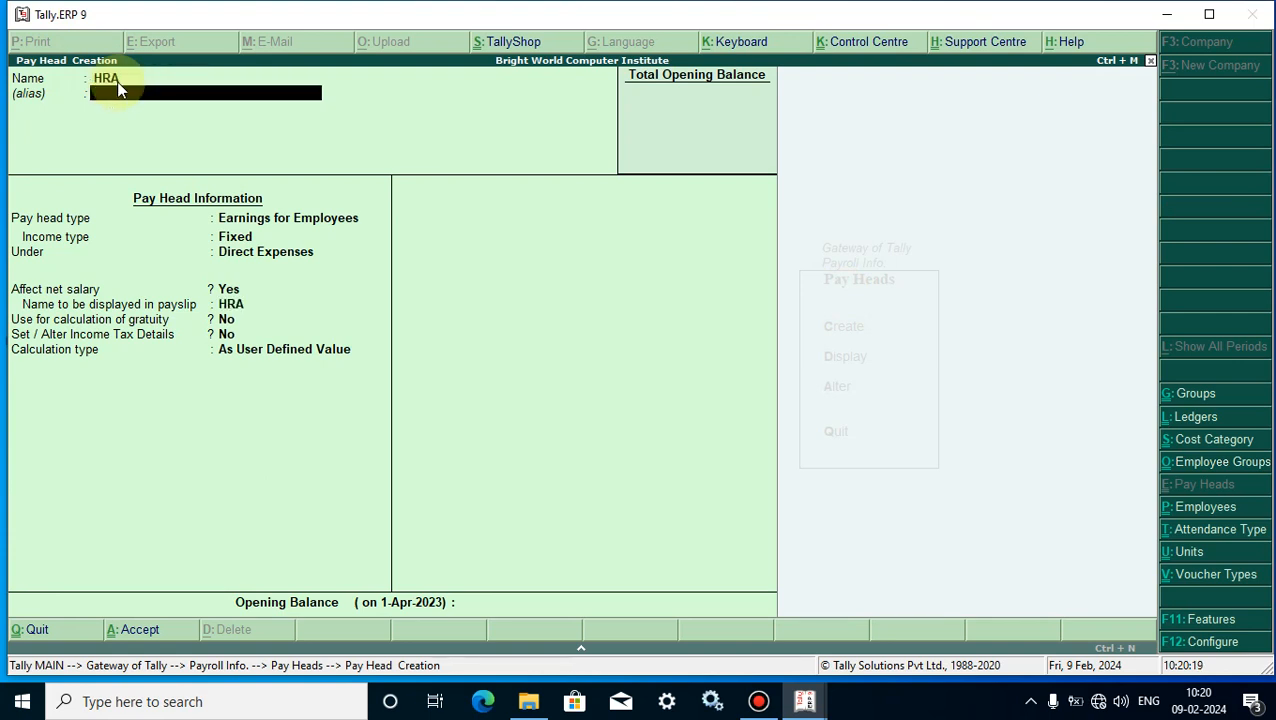
key(Return)
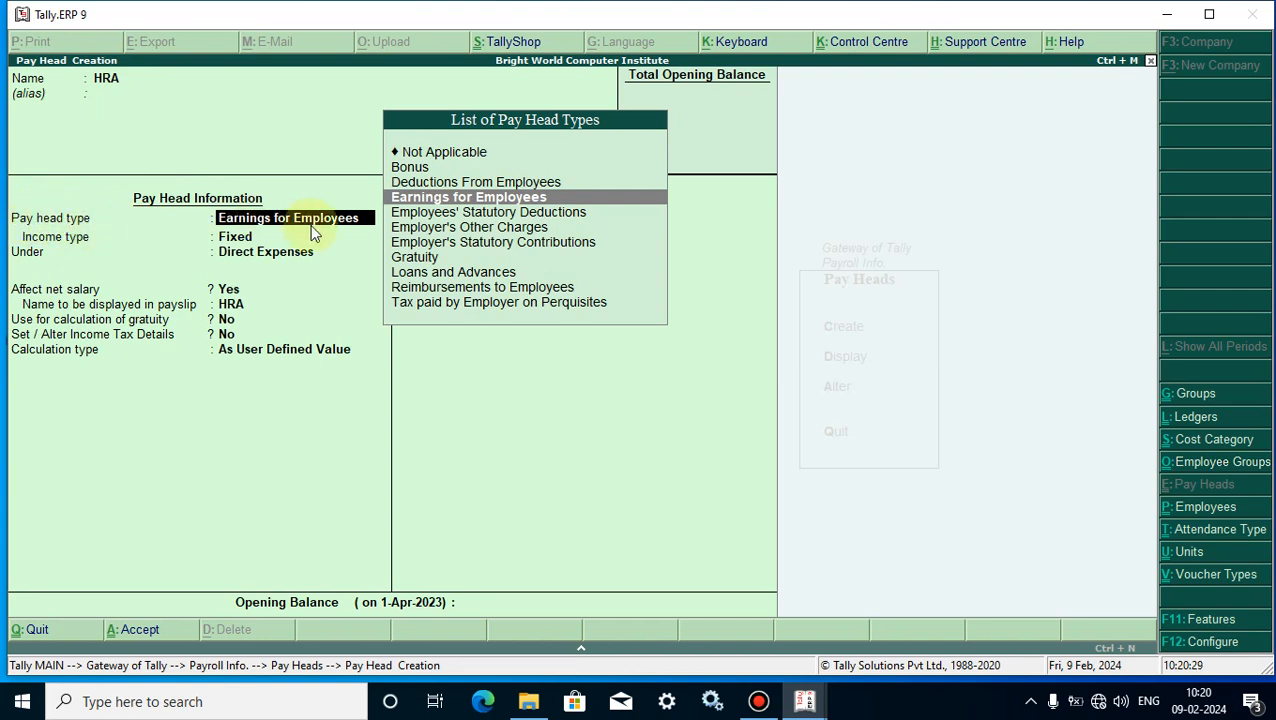
click(480, 204)
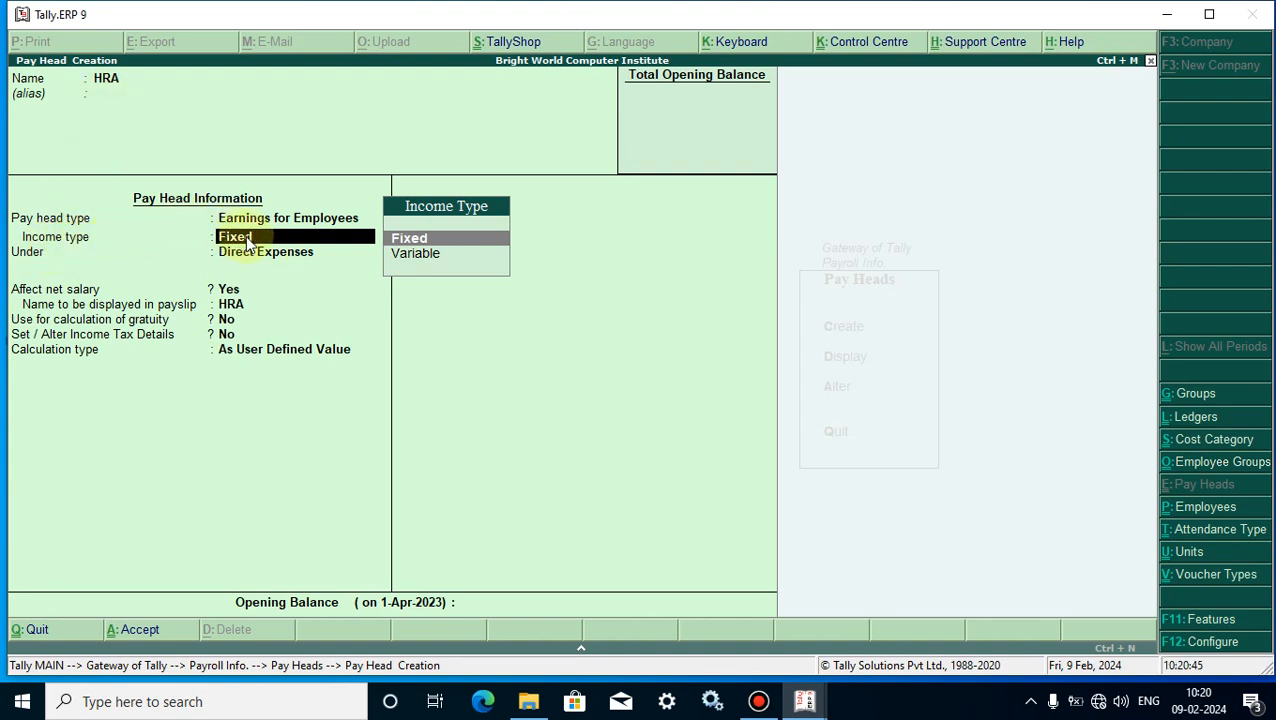
key(Return)
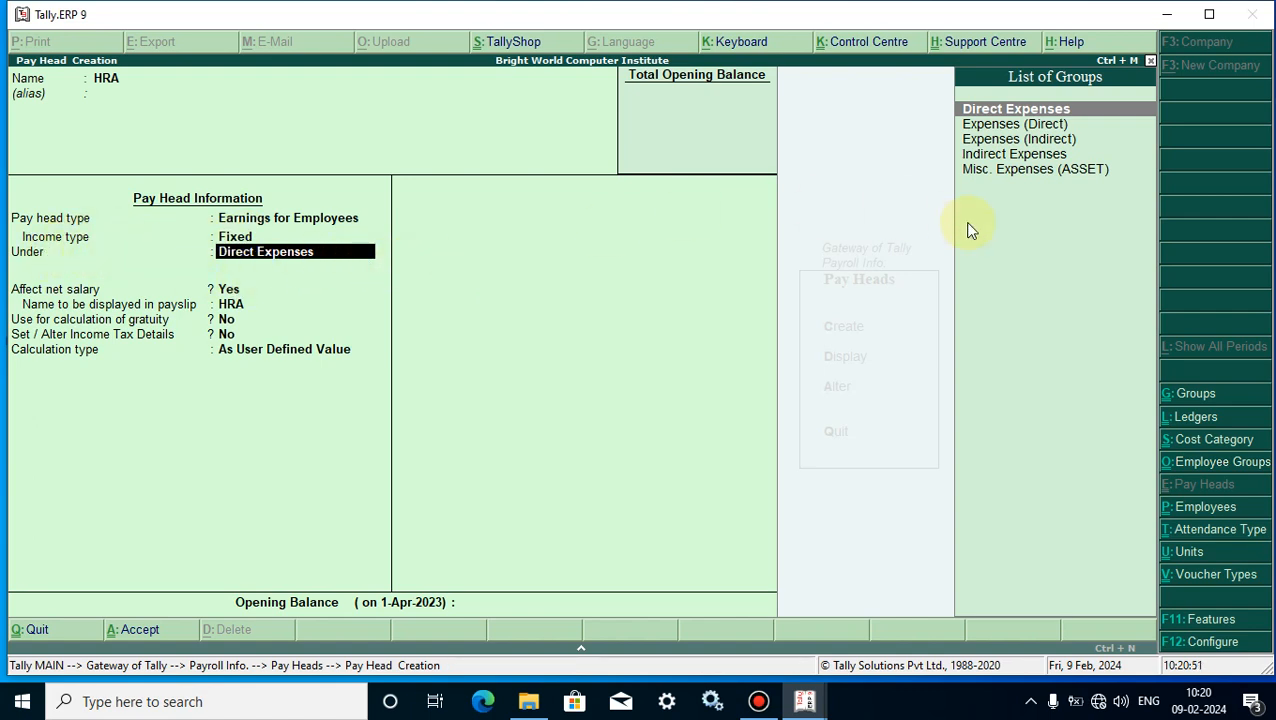
click(1028, 155)
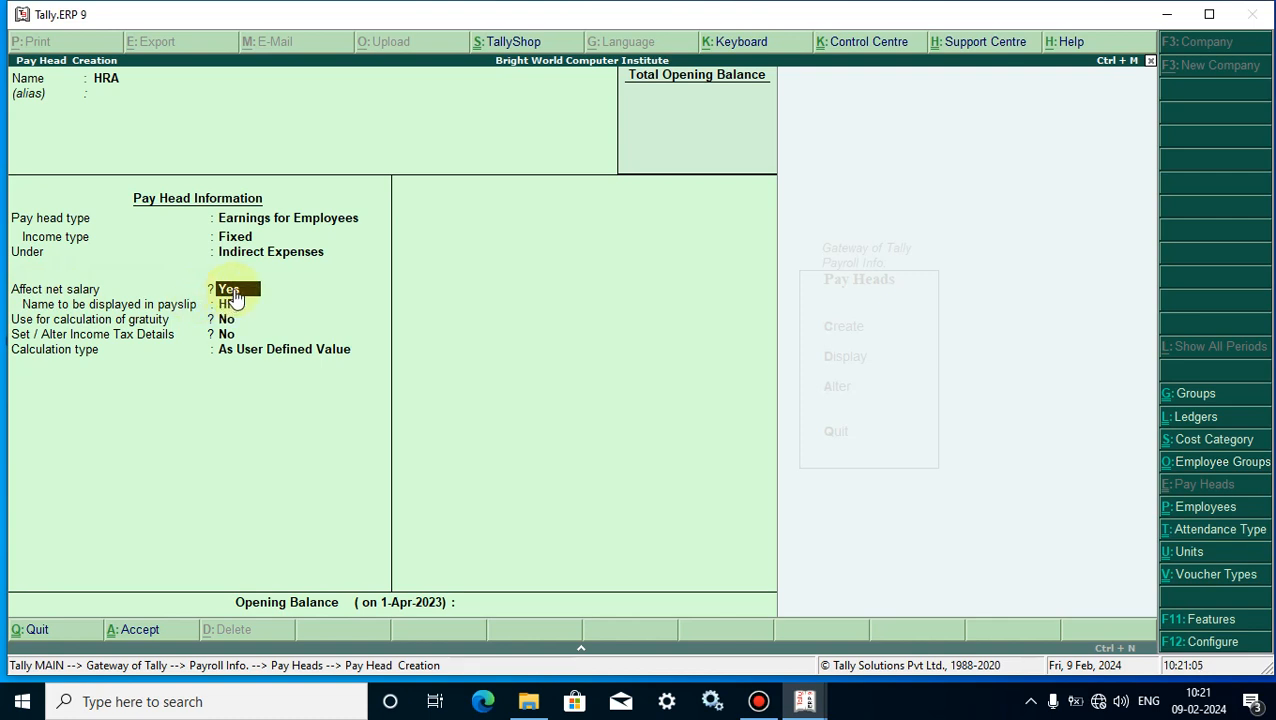
Let HRA affect net salary, keep HRA as its payslip name, and leave it out of the gratuity calculation
key(Return)
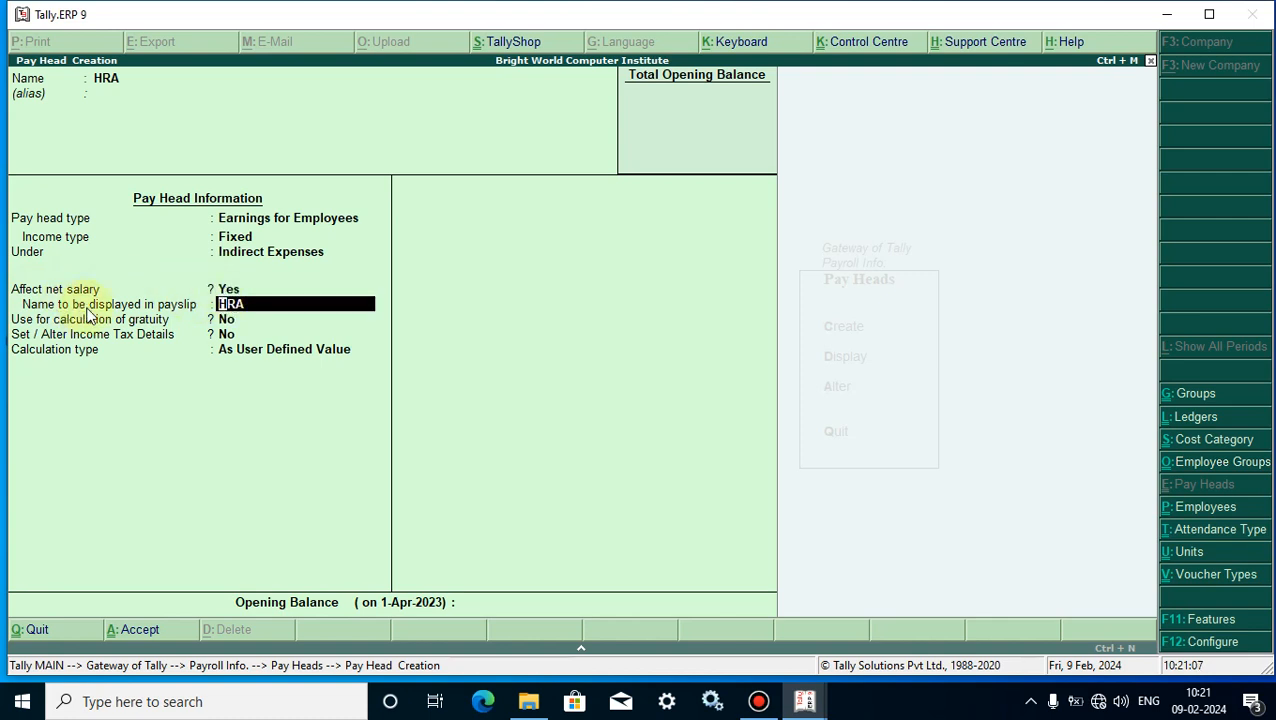
click(230, 318)
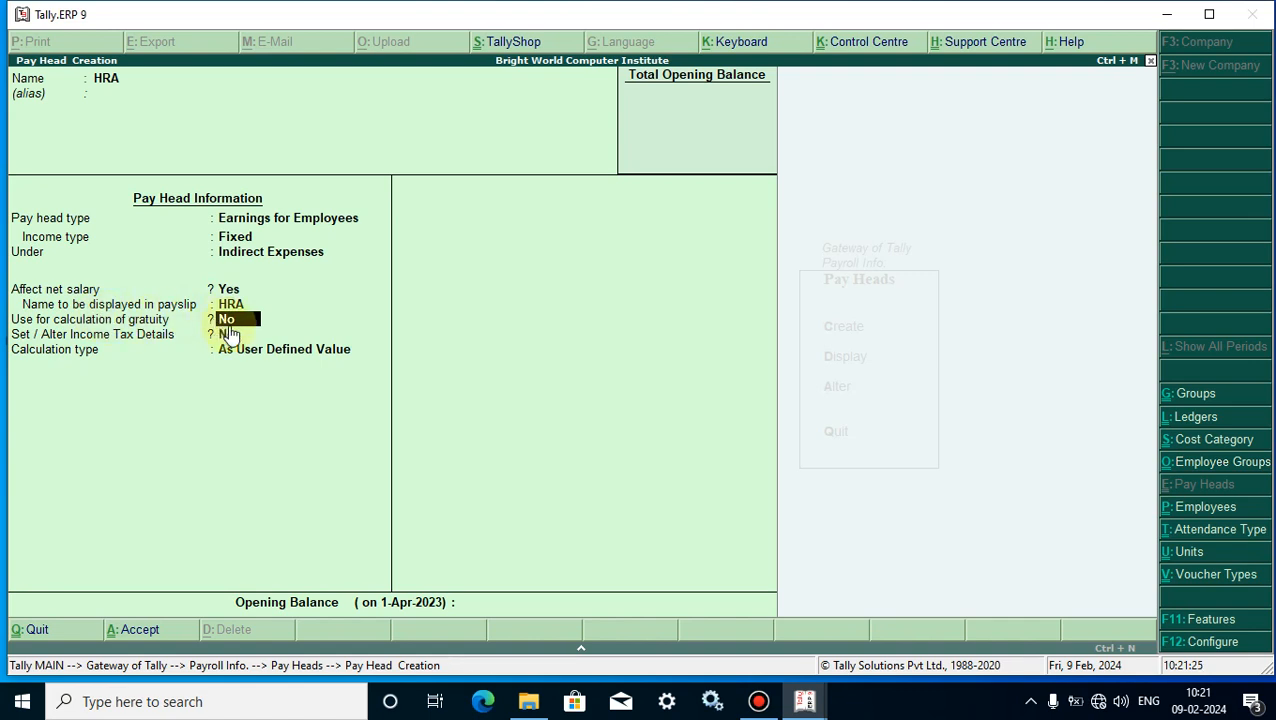
key(Return)
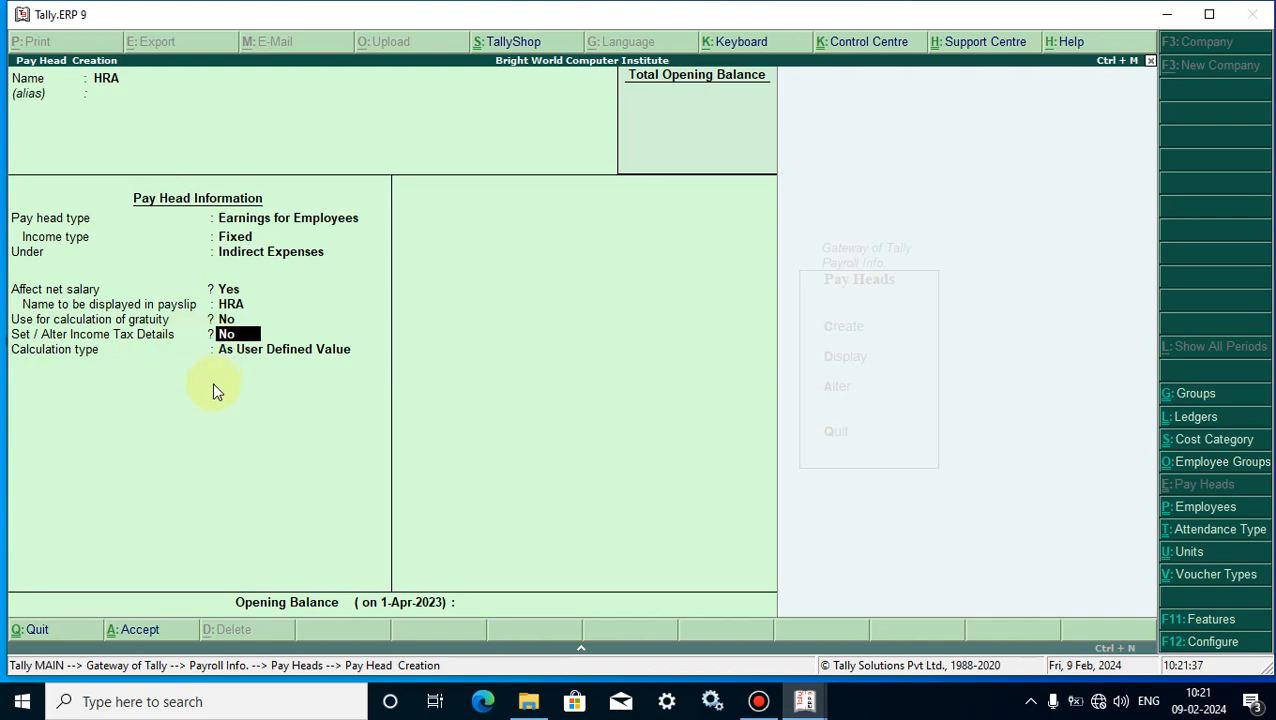
Enable income tax details with House Rent Allowance as component, On Projected Value as basis, and TDS deducted across periods
text(y)
key(Return)
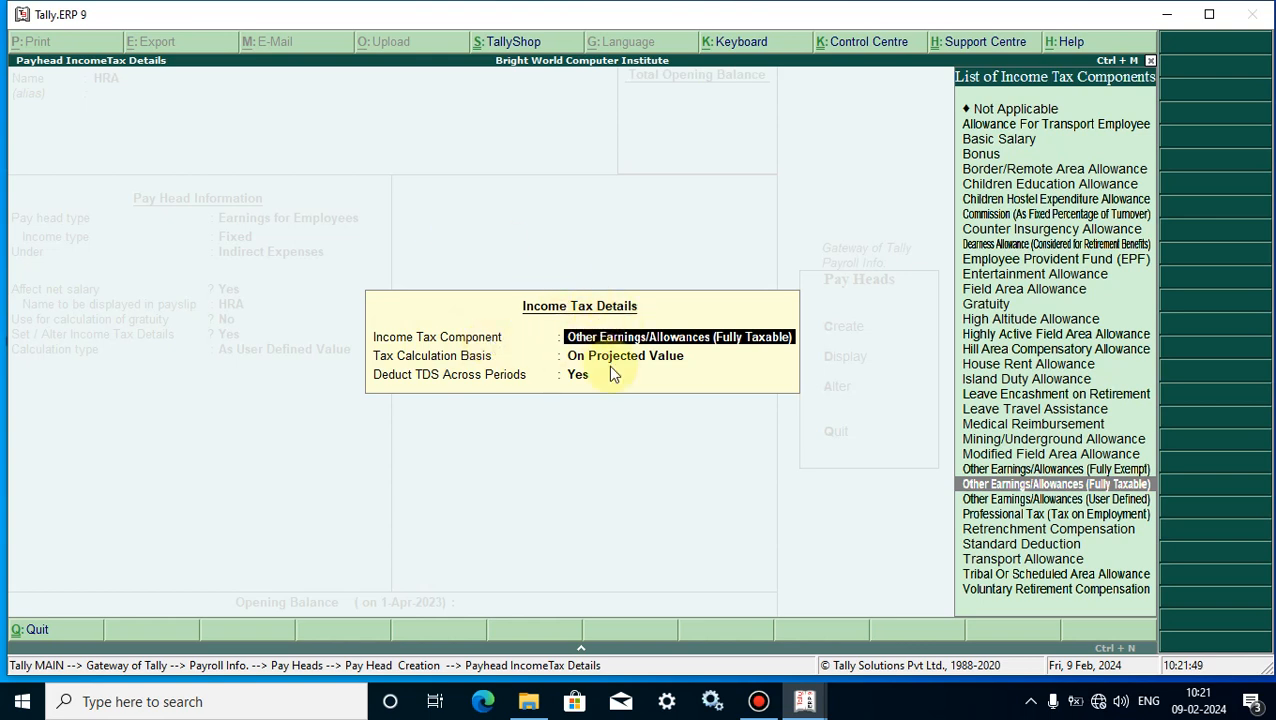
text(H)
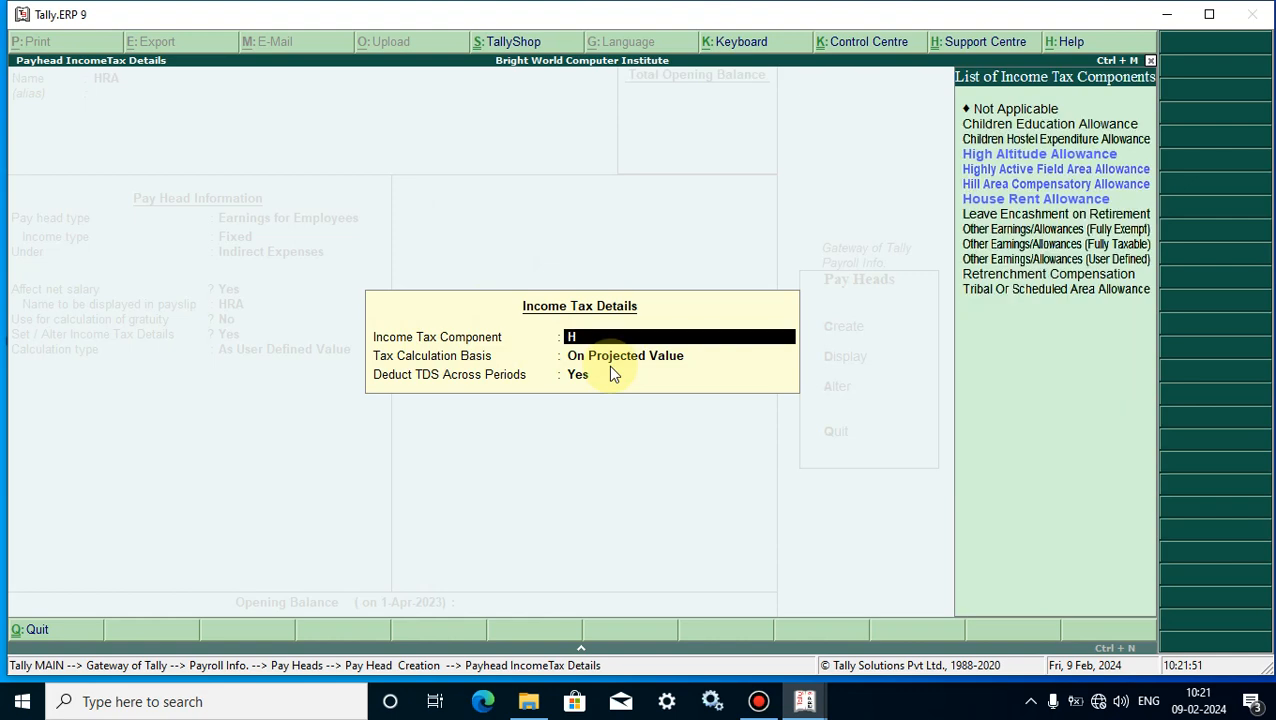
click(1041, 204)
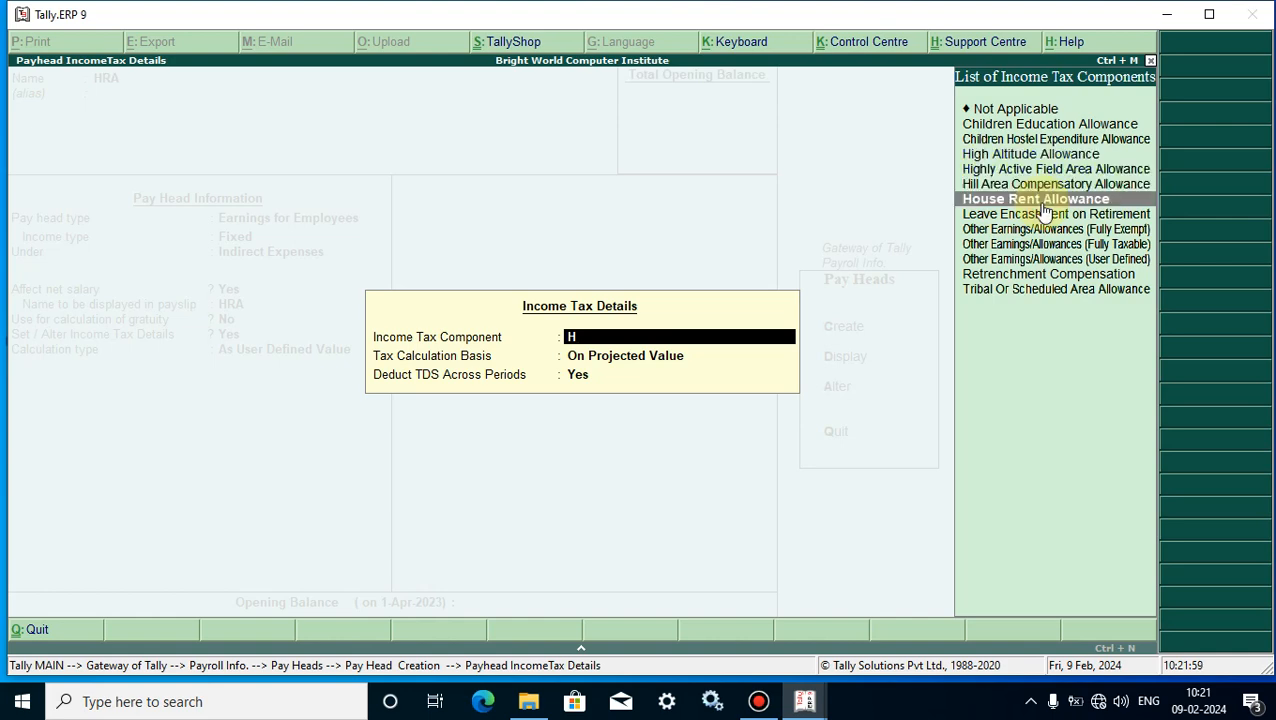
click(1043, 205)
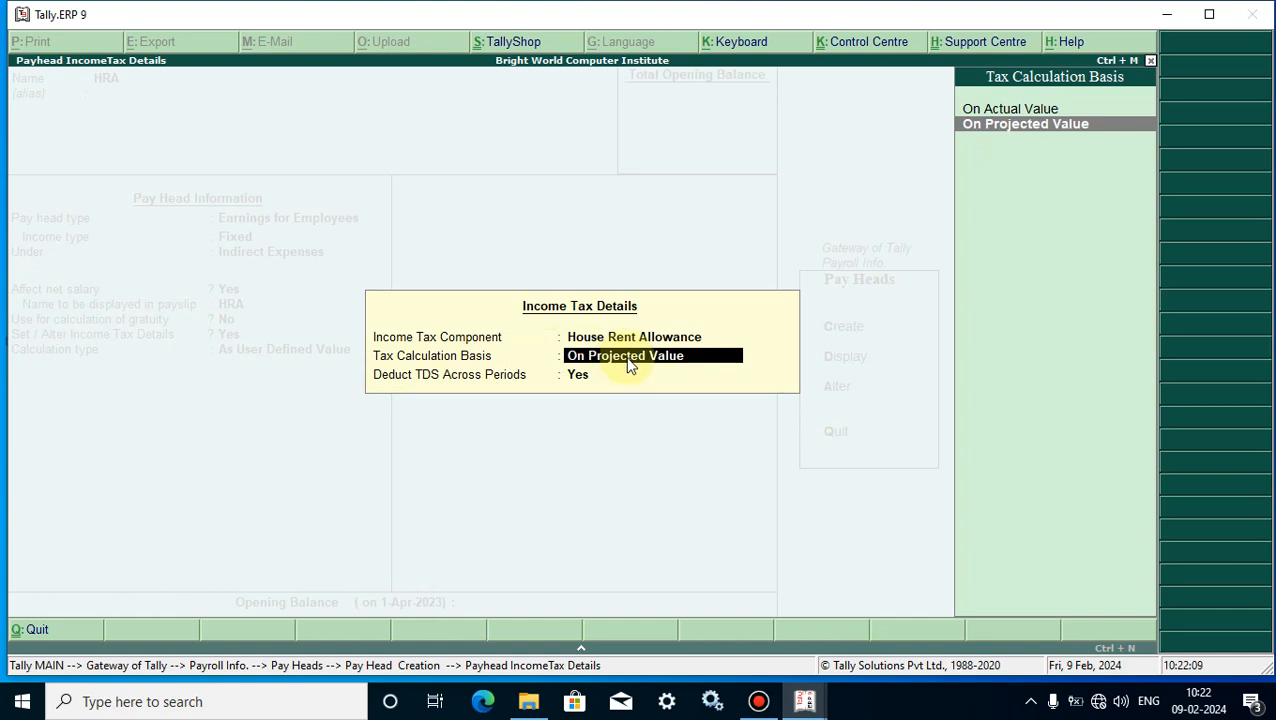
key(Return)
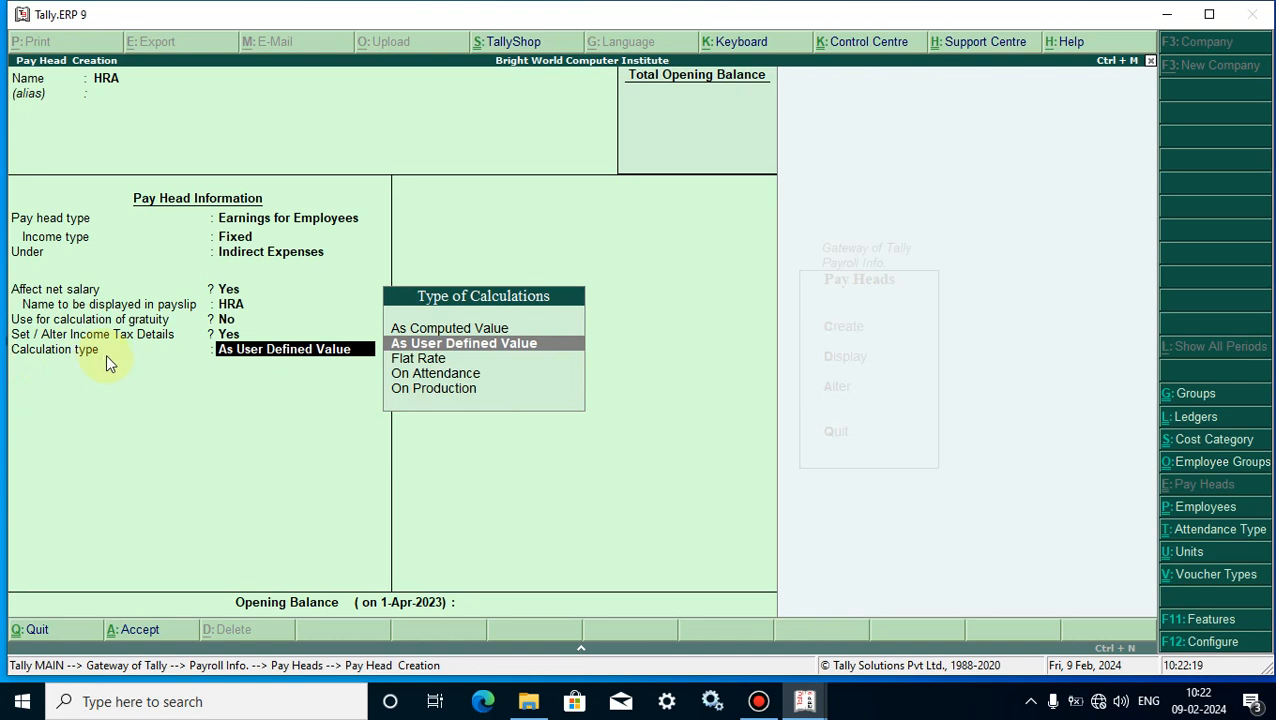
Set the calculation type to As Computed Value by Months, using Normal Rounding with a limit of 1
click(447, 334)
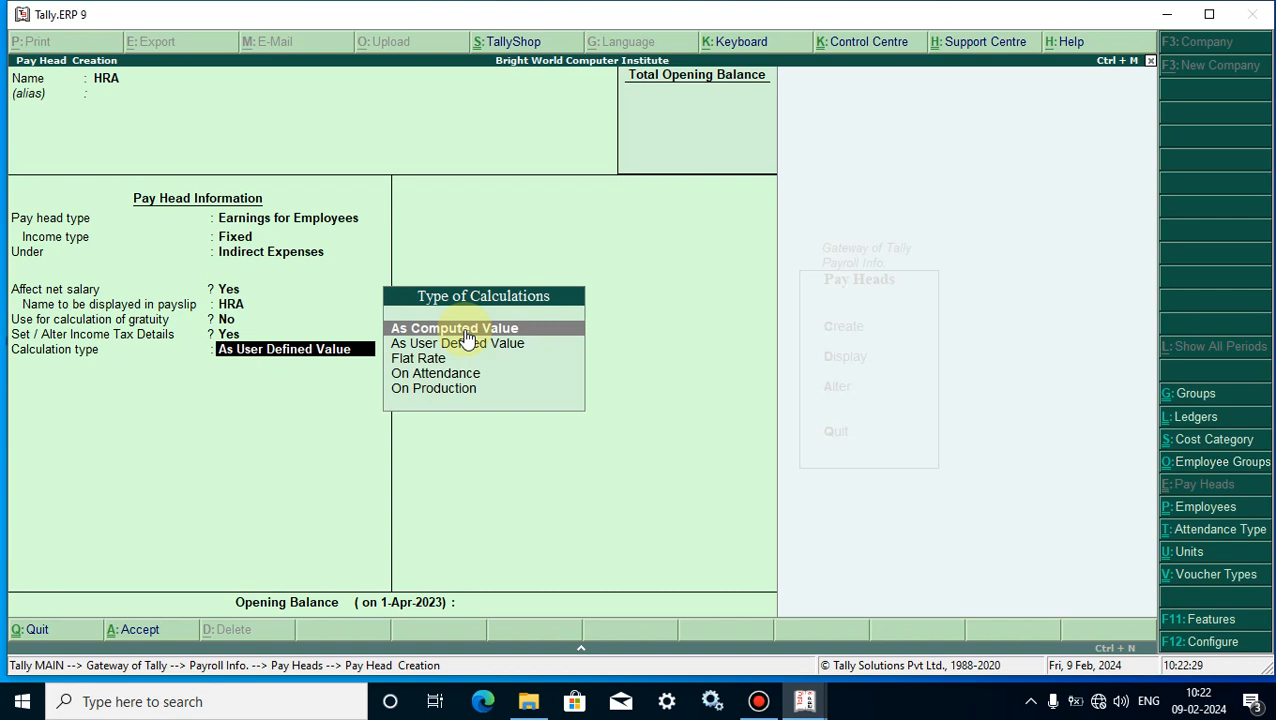
click(465, 334)
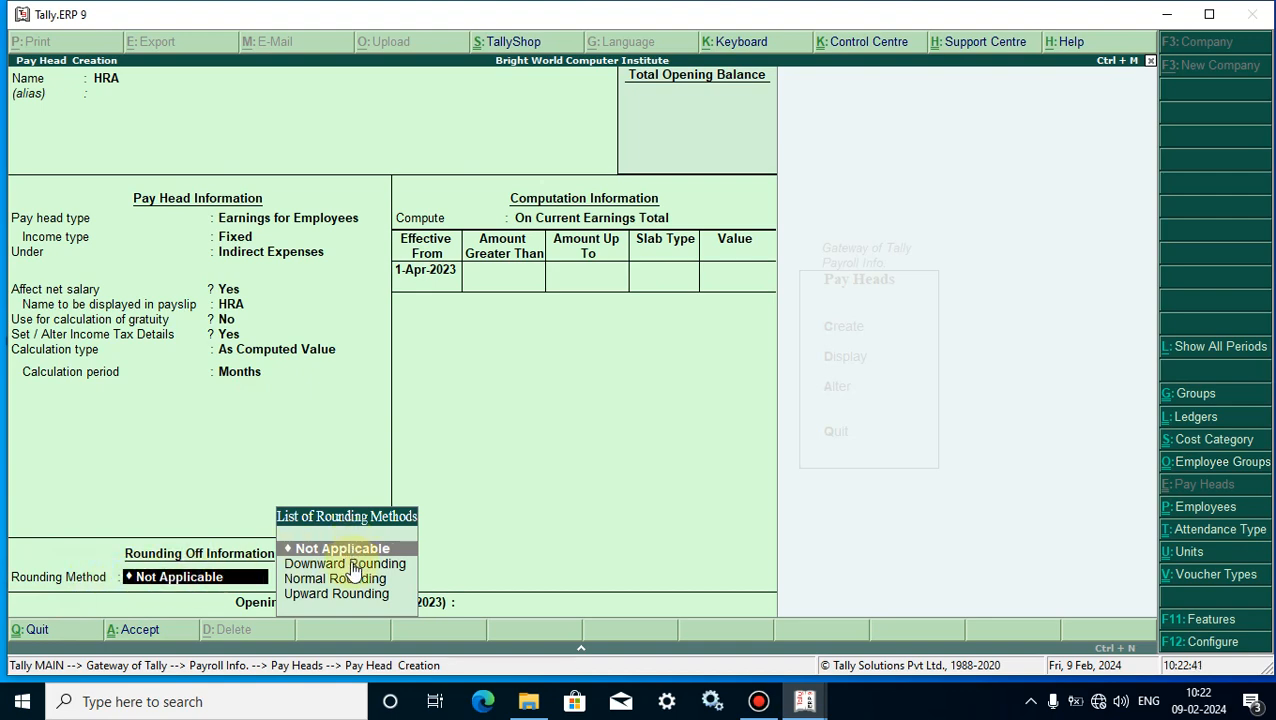
click(318, 580)
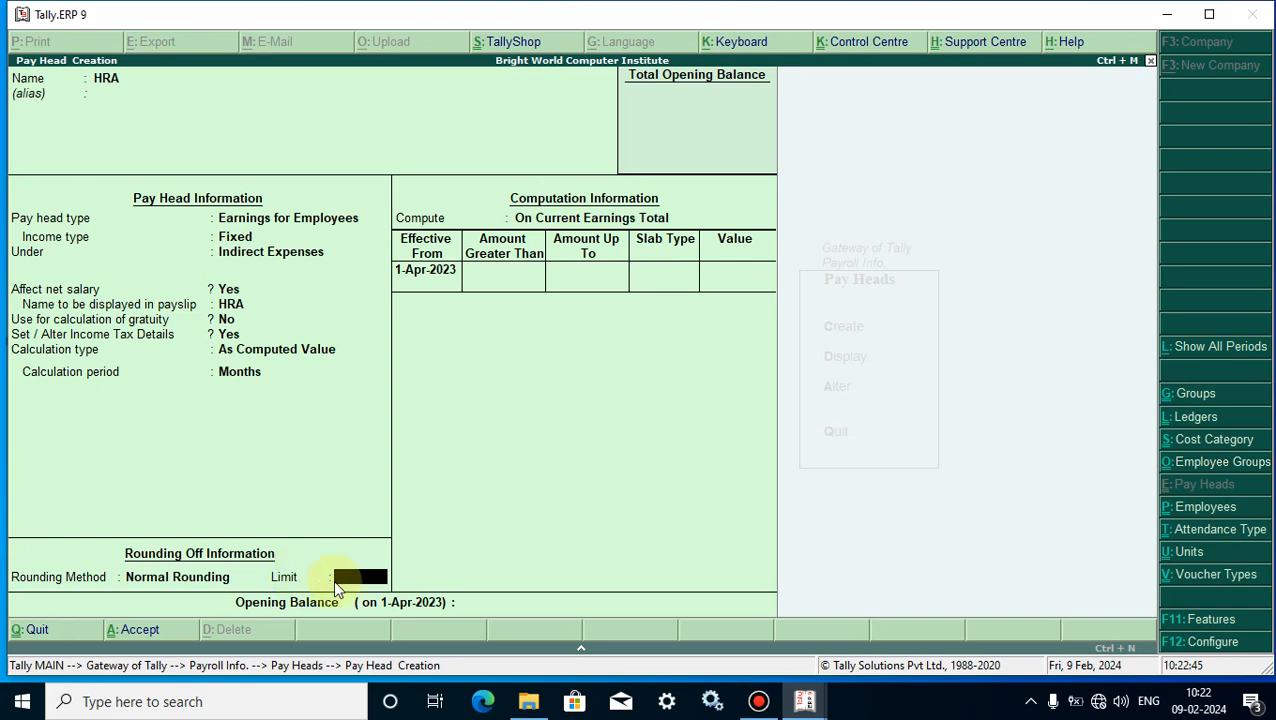
key(Return)
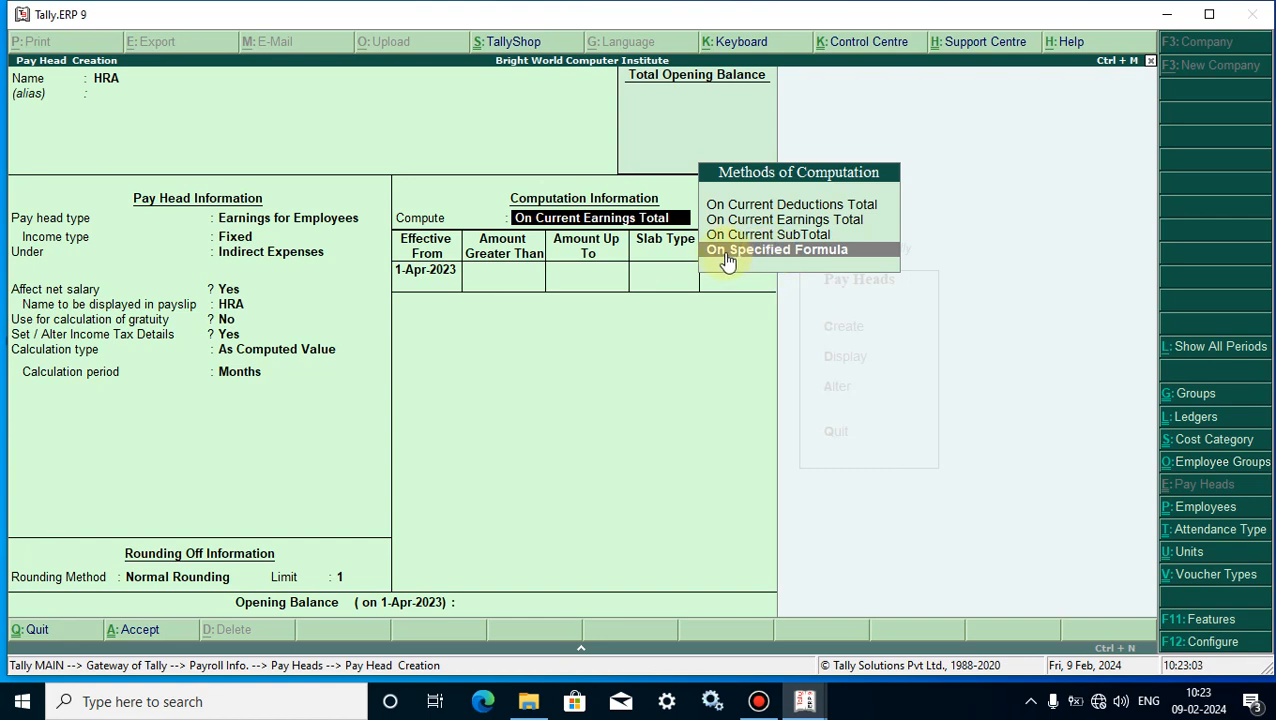
Compute HRA on a specified formula that contains only the Basic Pay pay head
click(785, 258)
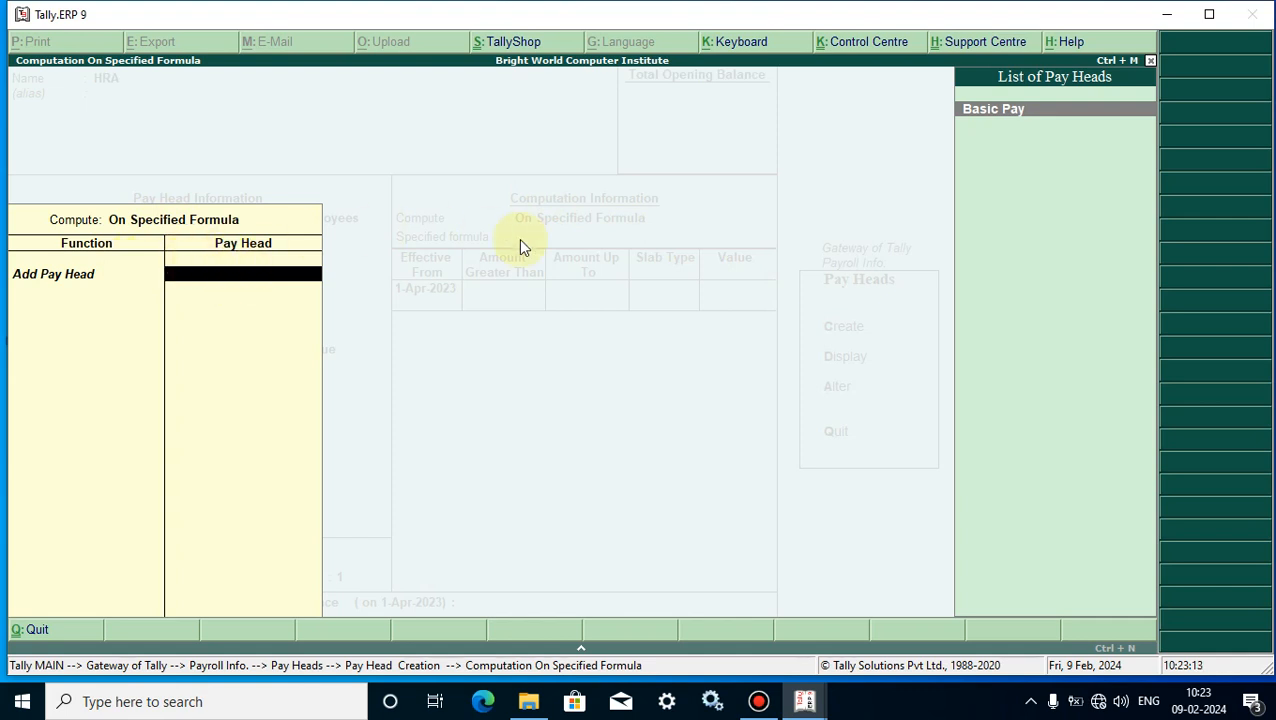
click(1007, 118)
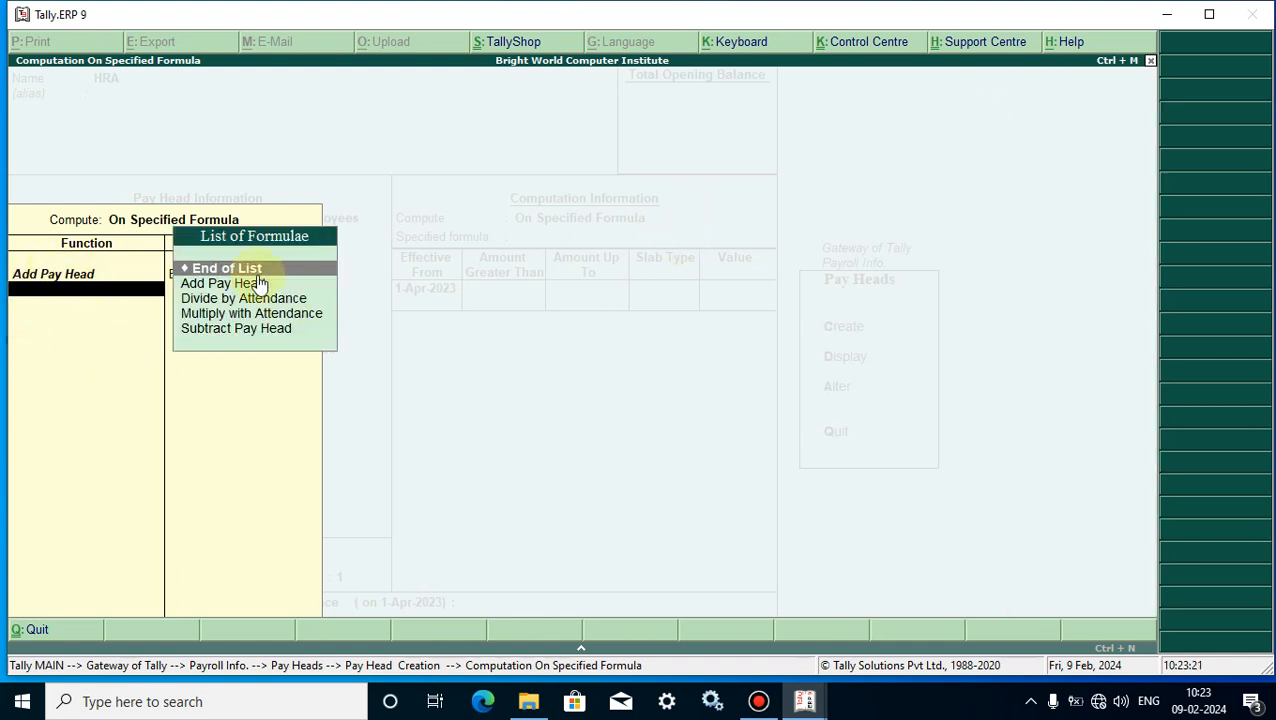
key(Return)
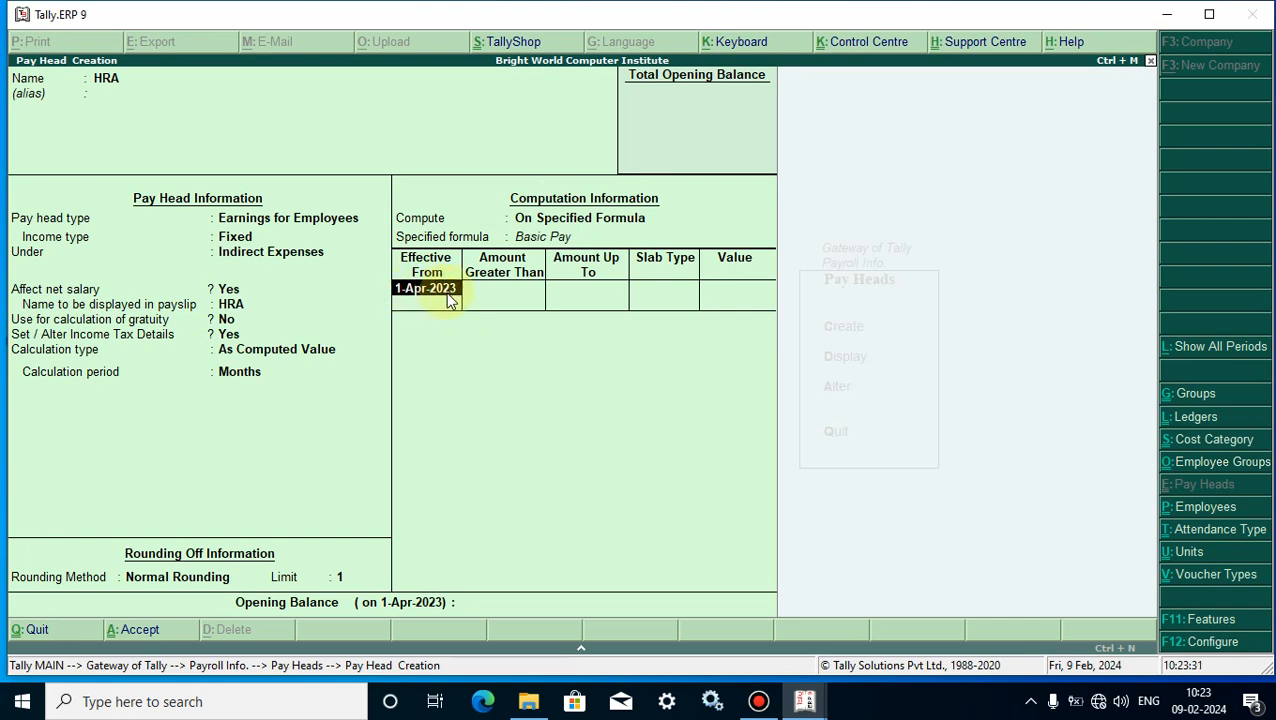
Add a Percentage slab of 20% effective from 1-Apr-2023, leaving the amount limits empty
key(Return)
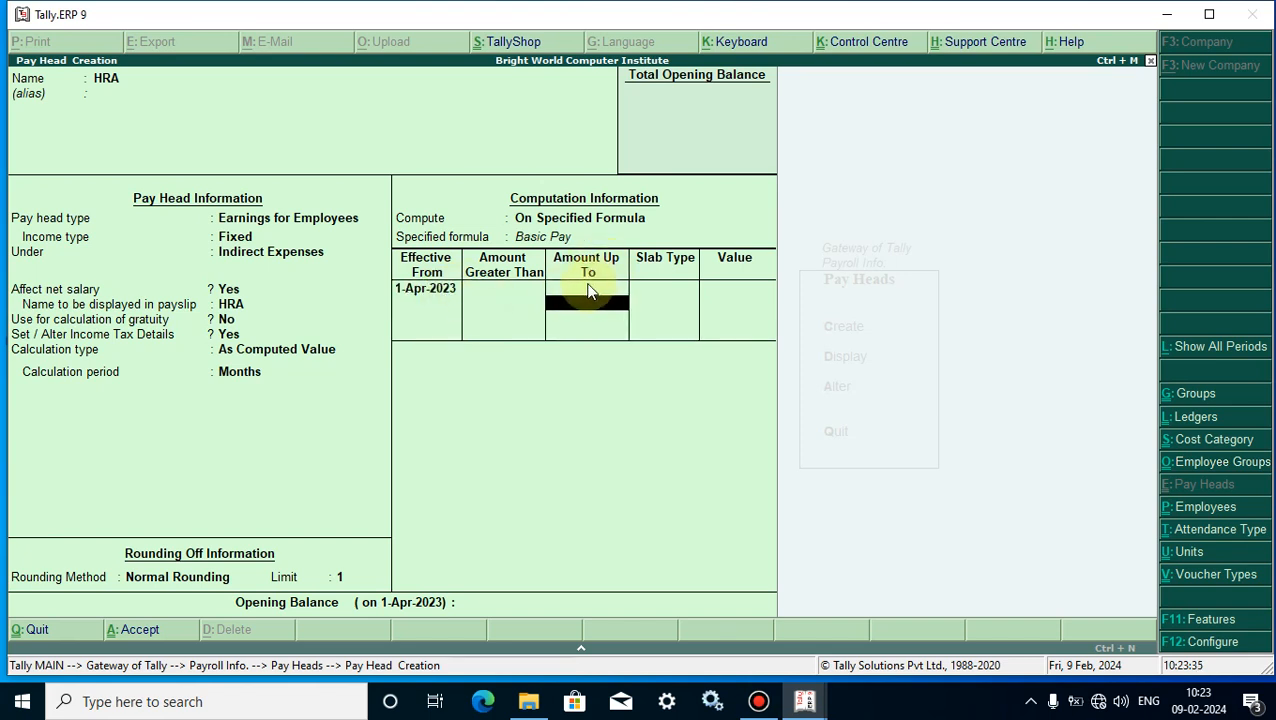
key(Return)
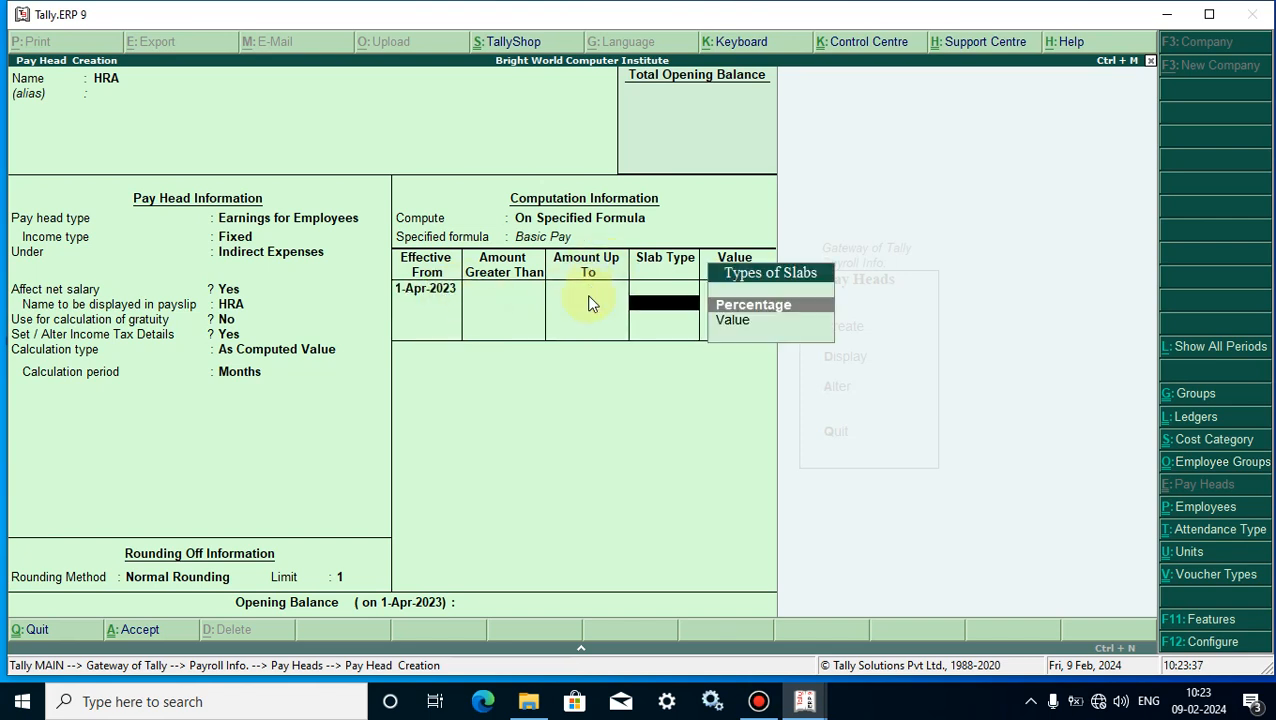
click(746, 306)
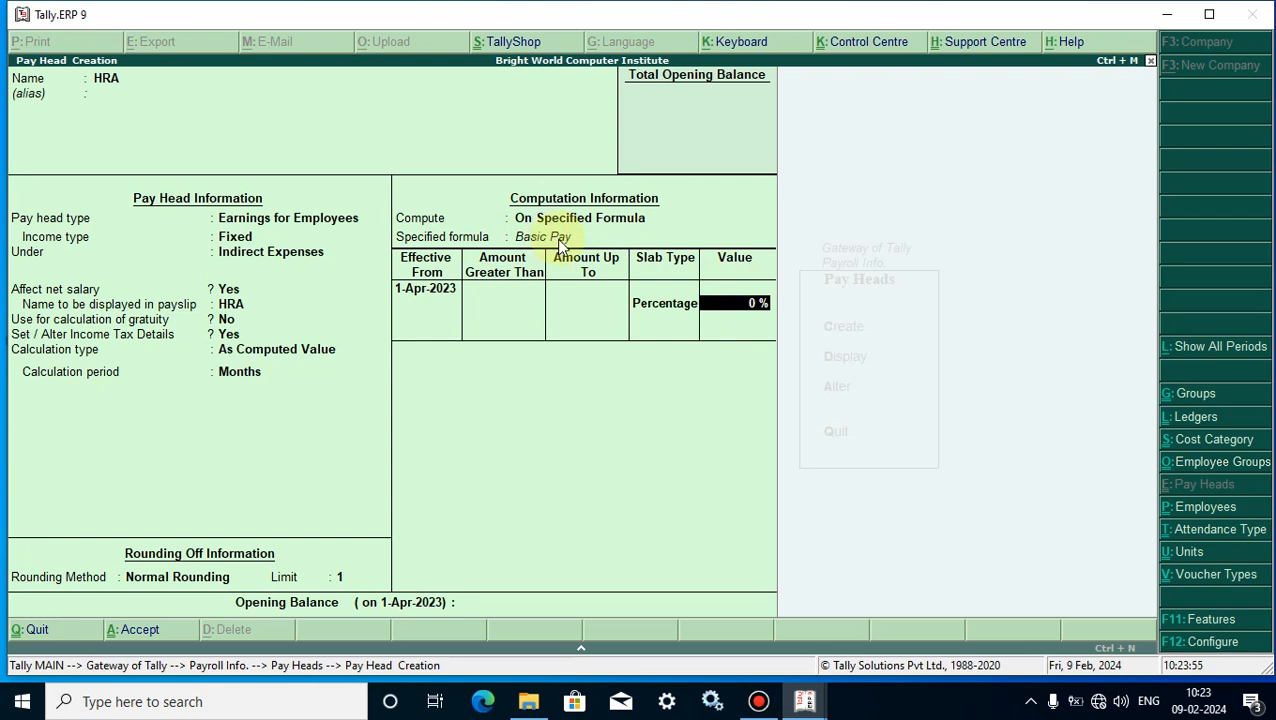
text(20)
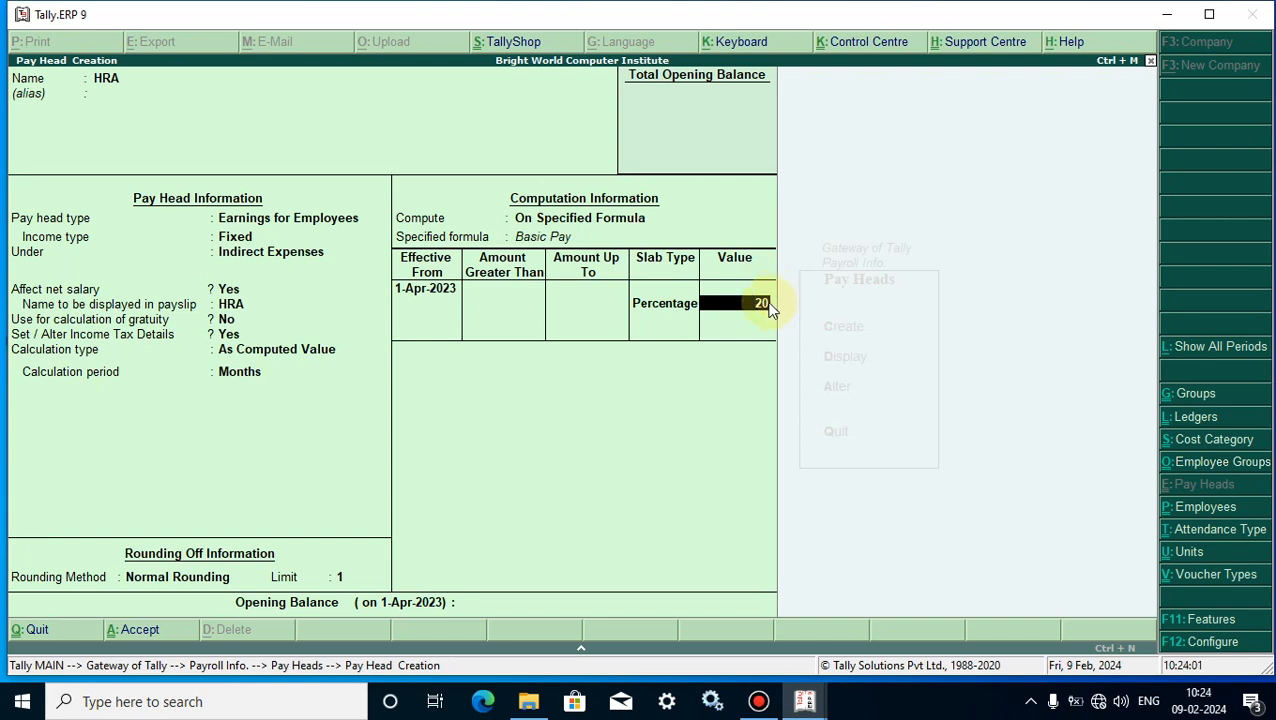
key(Return)
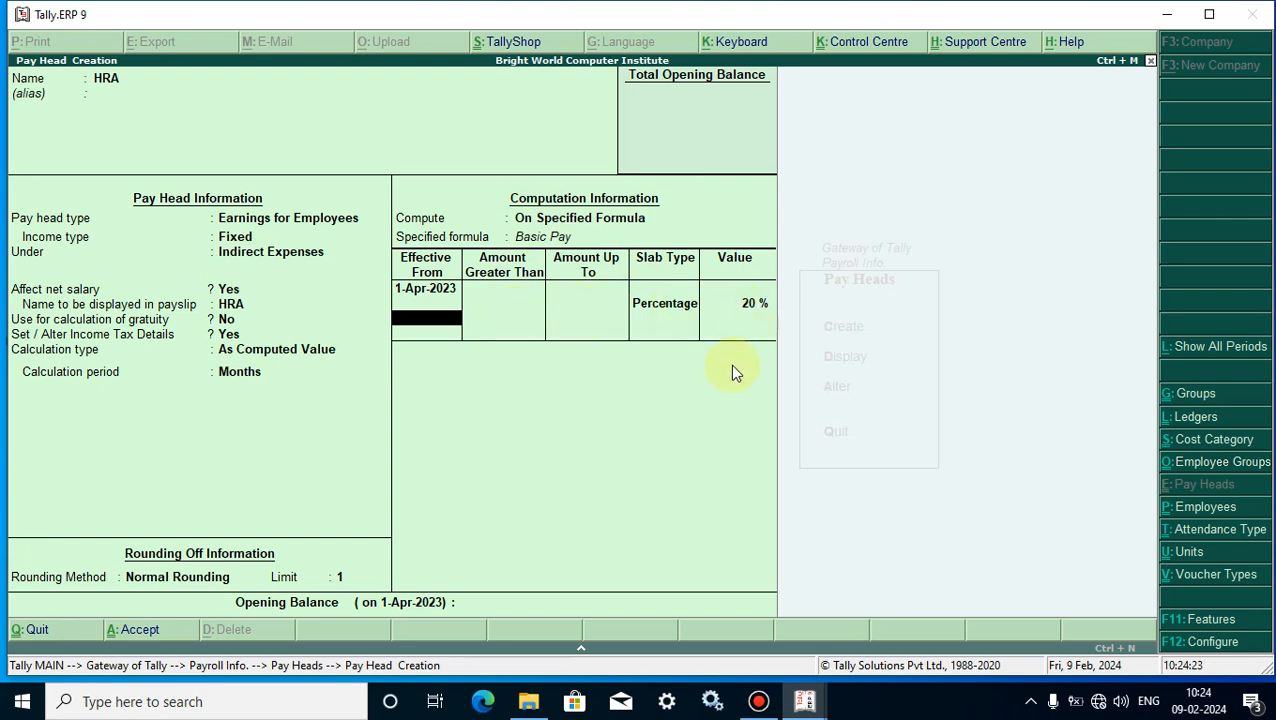
Finish the slab list, save the HRA pay head, and leave pay head creation
key(Return)
key(Return)
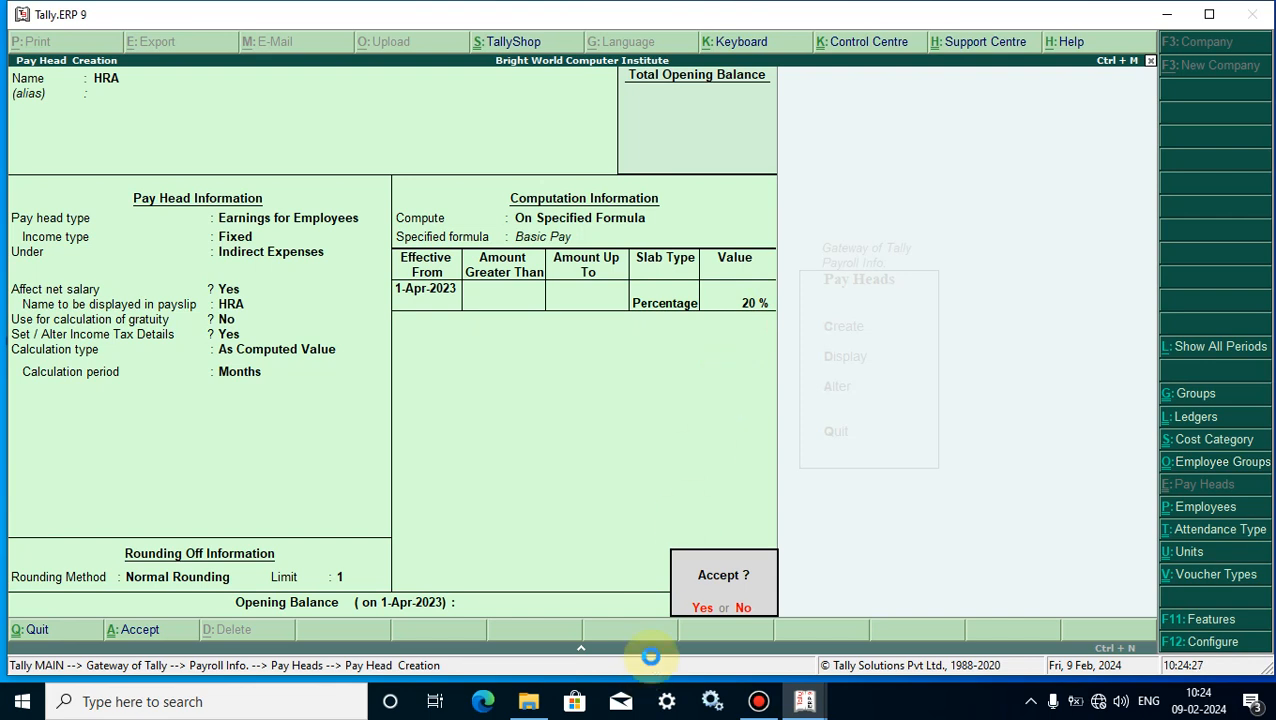
key(Return)
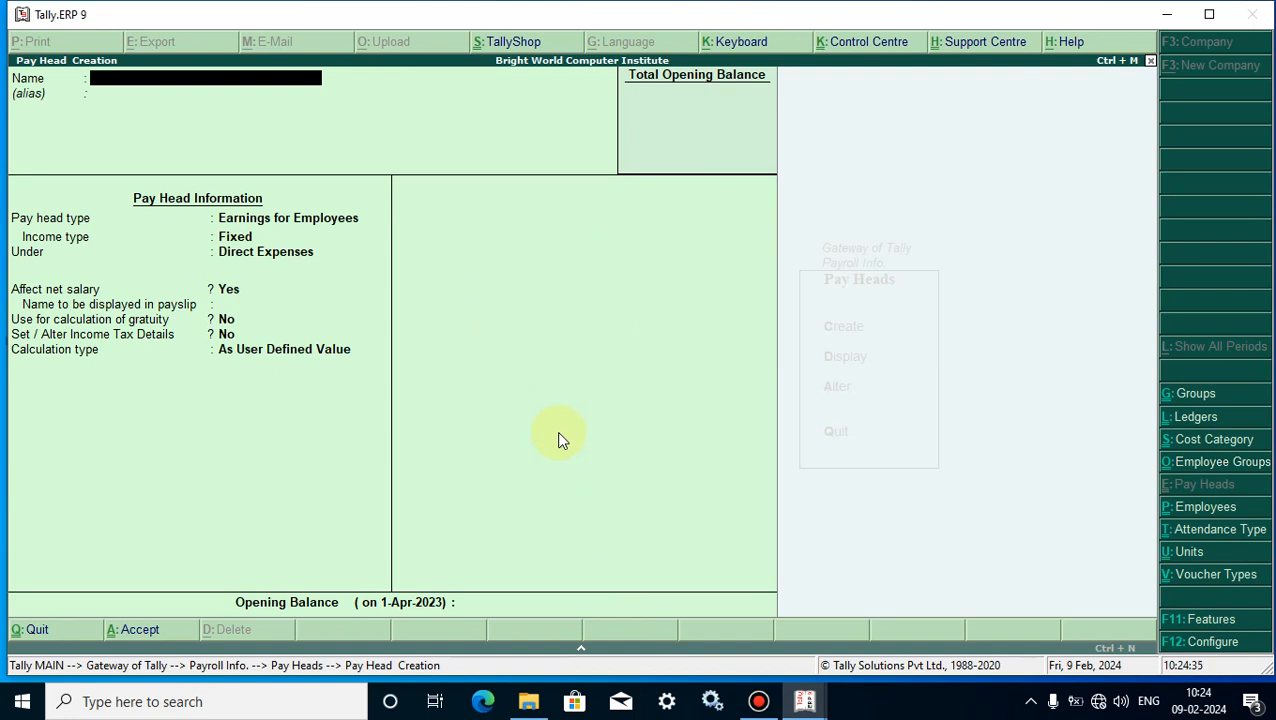
key(Escape)
key(Return)
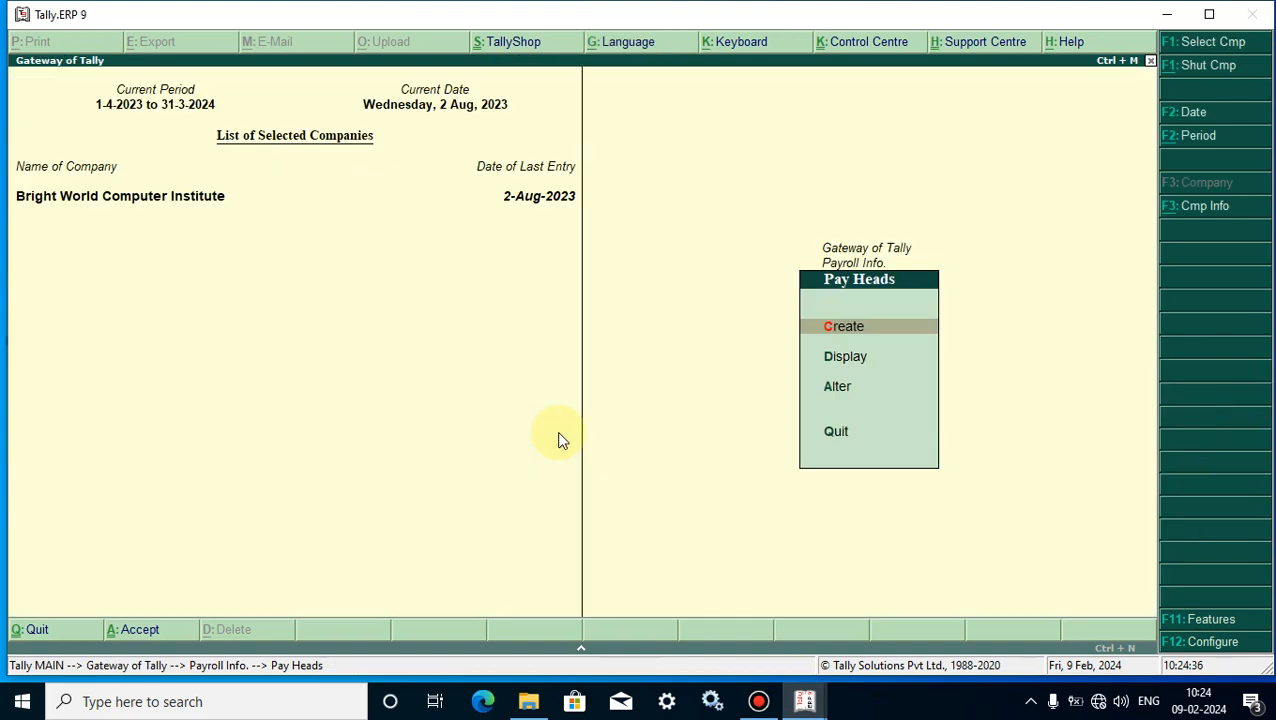
Display the saved HRA pay head to review its pay head, computation and rounding details, and close the display
click(844, 362)
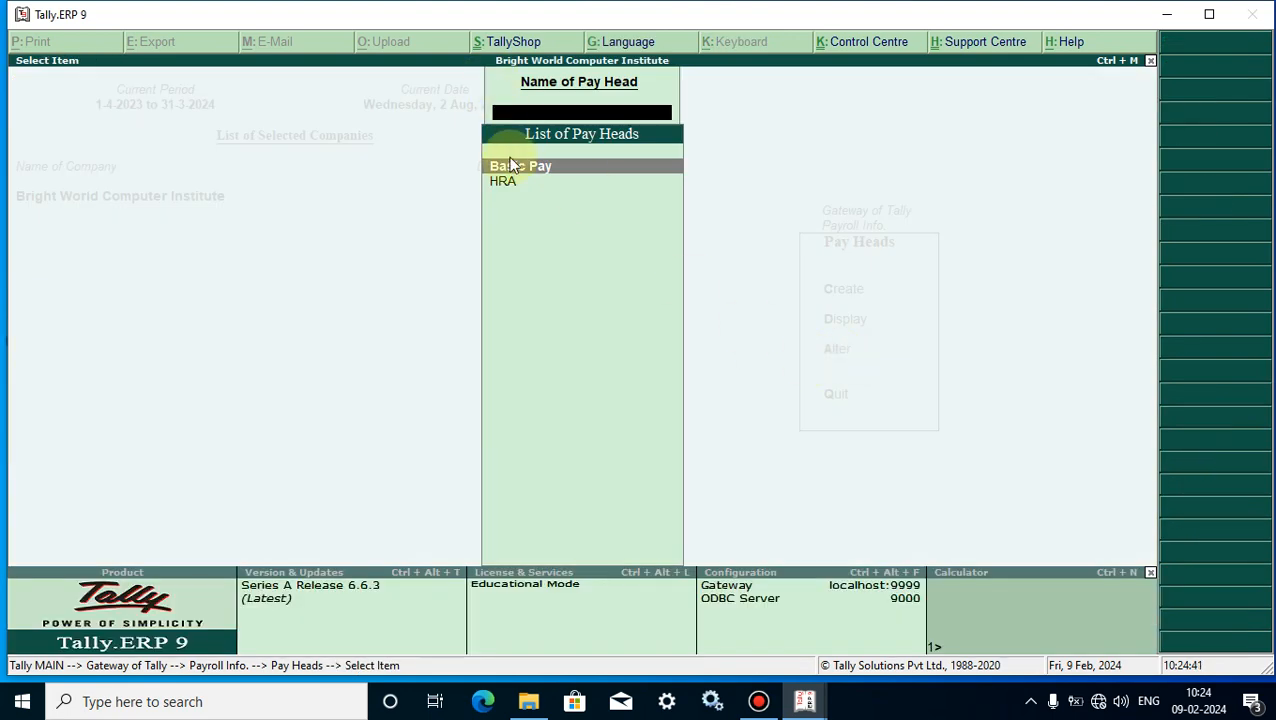
click(506, 184)
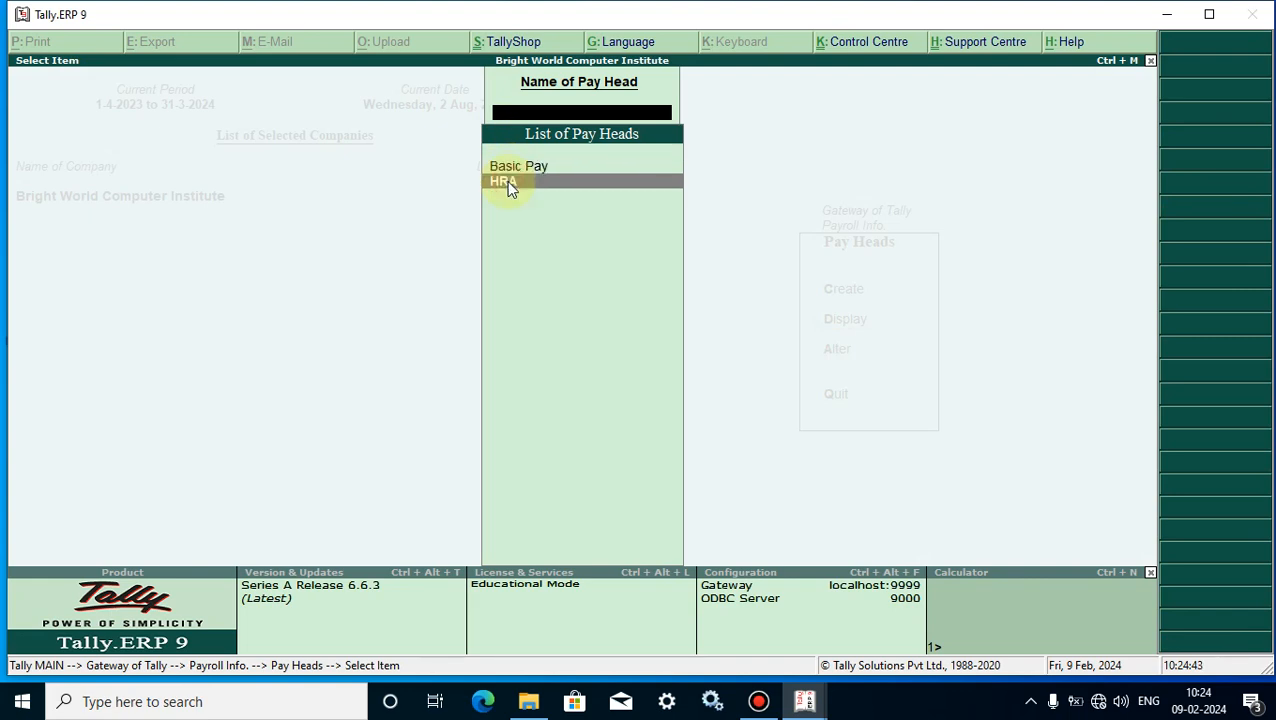
click(506, 184)
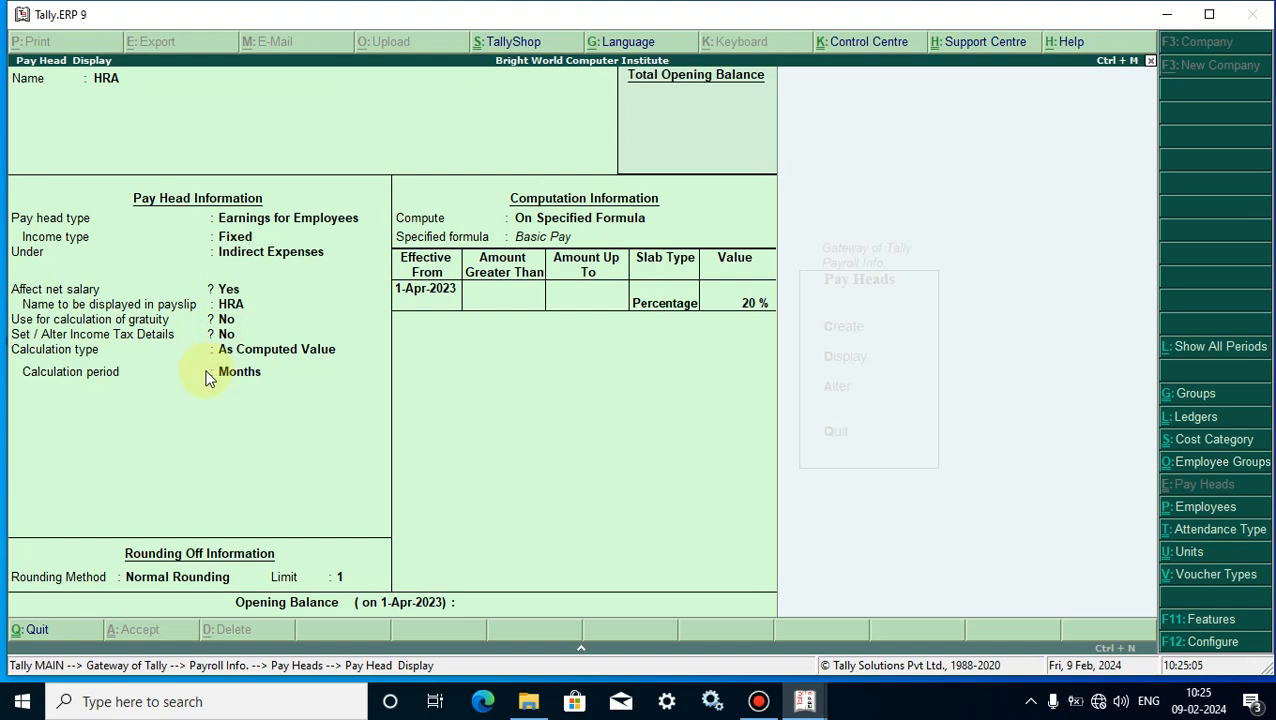
key(Escape)
key(Escape)
key(Escape)
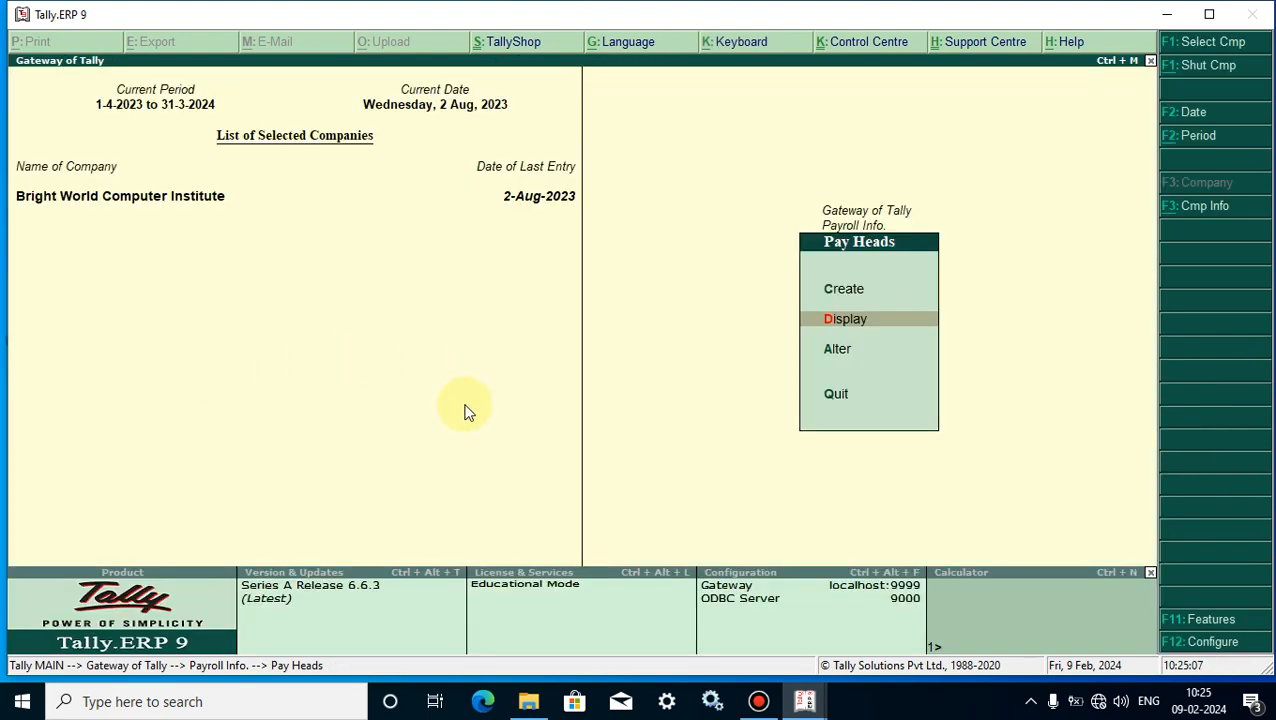
Open the HRA pay head for alteration and go through its name, alias and pay head type up to the income type
click(836, 352)
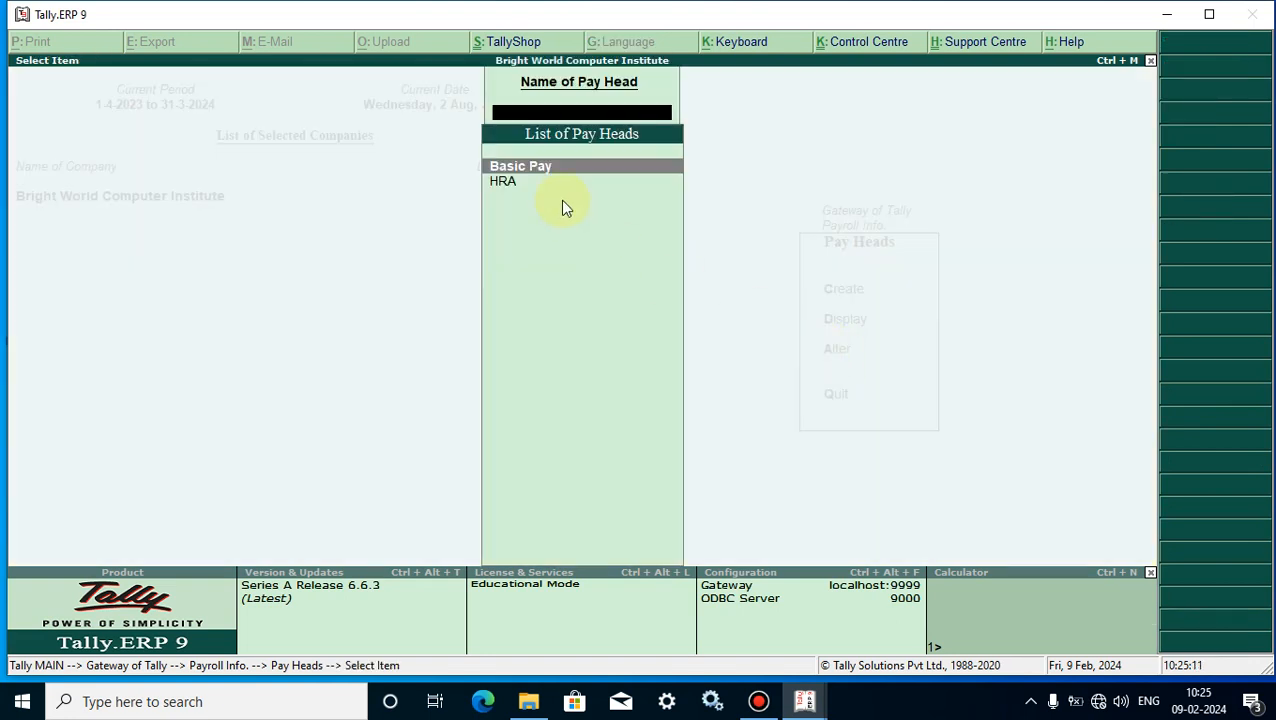
click(519, 185)
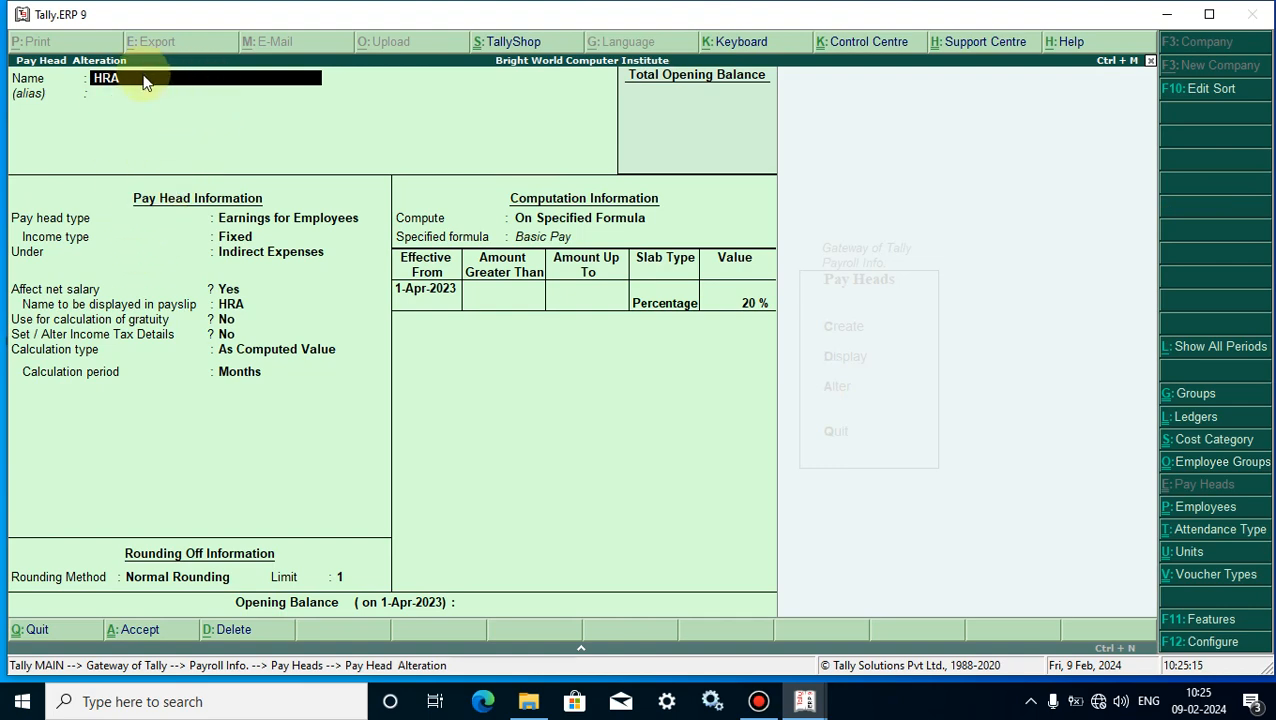
key(Return)
key(Return)
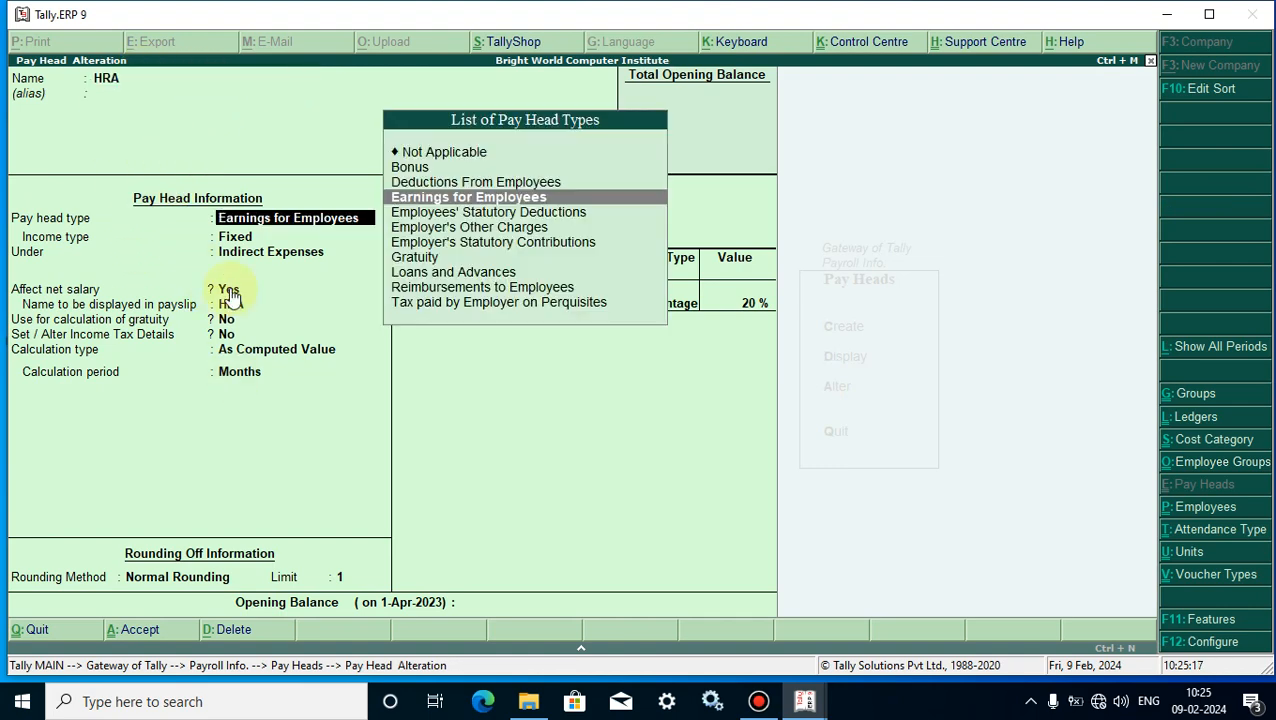
key(Return)
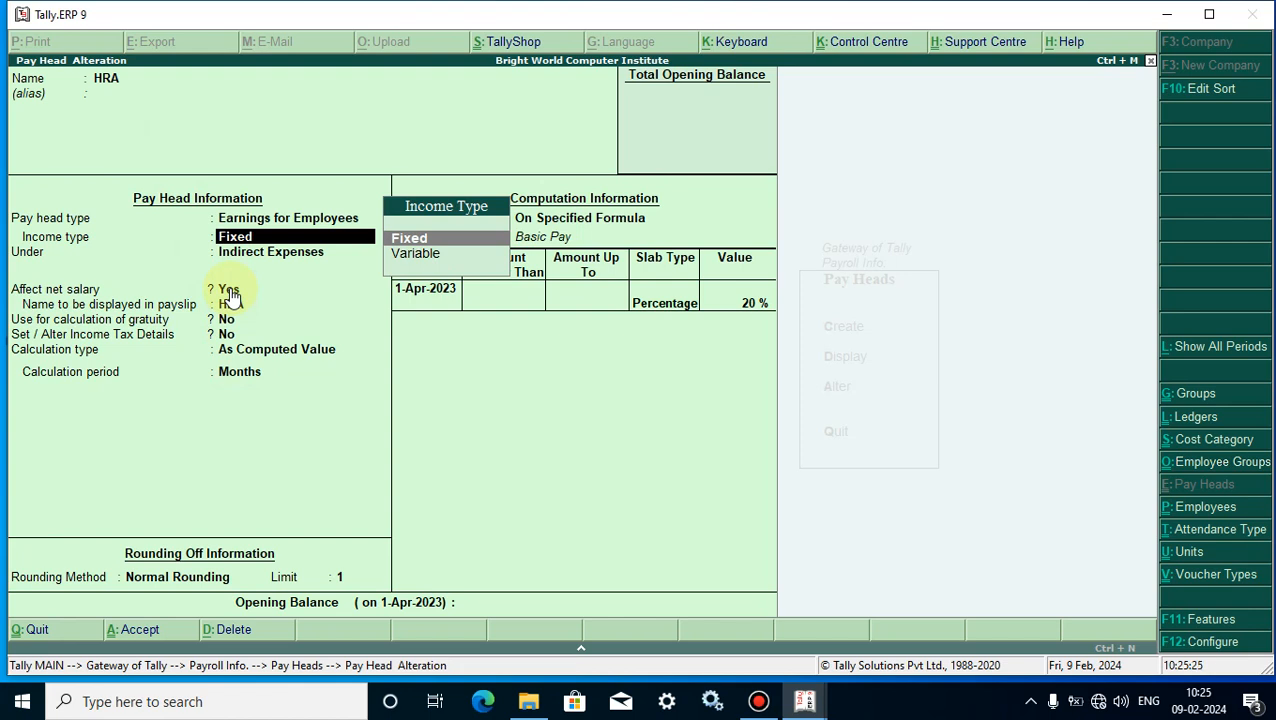
Request deletion of the HRA pay head, decline it, and quit the alteration without saving
key(alt+d)
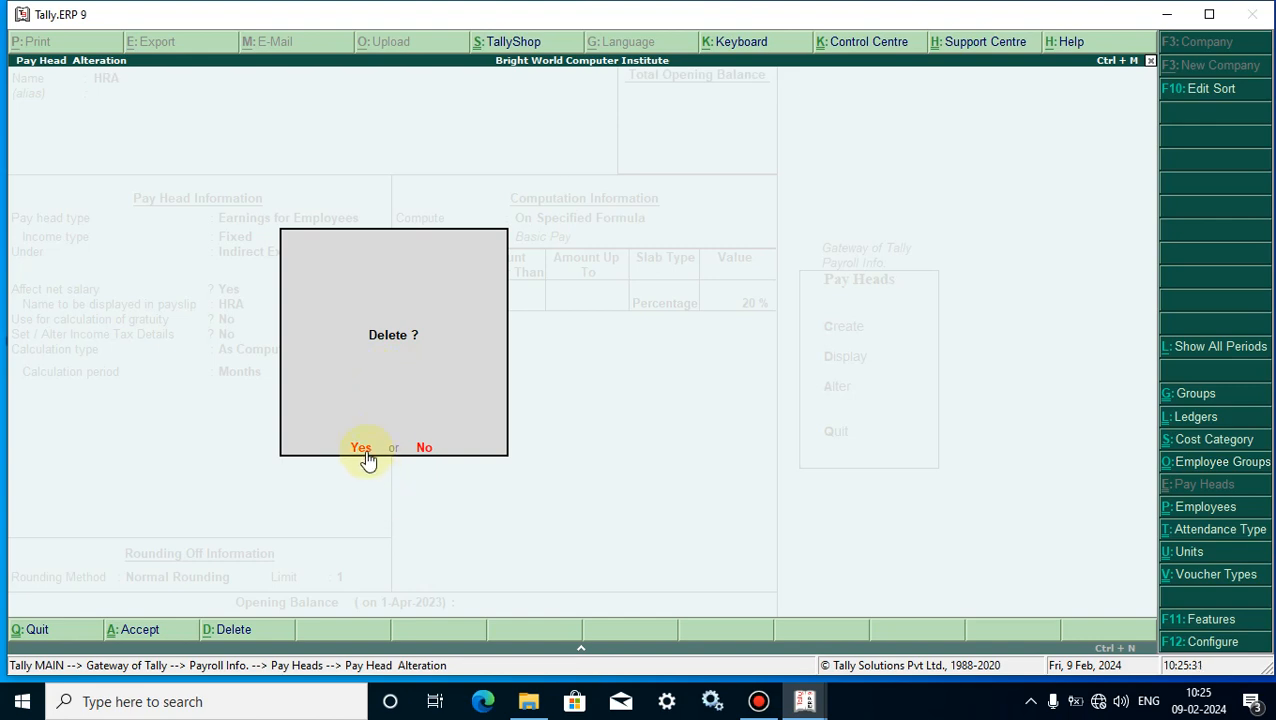
click(424, 448)
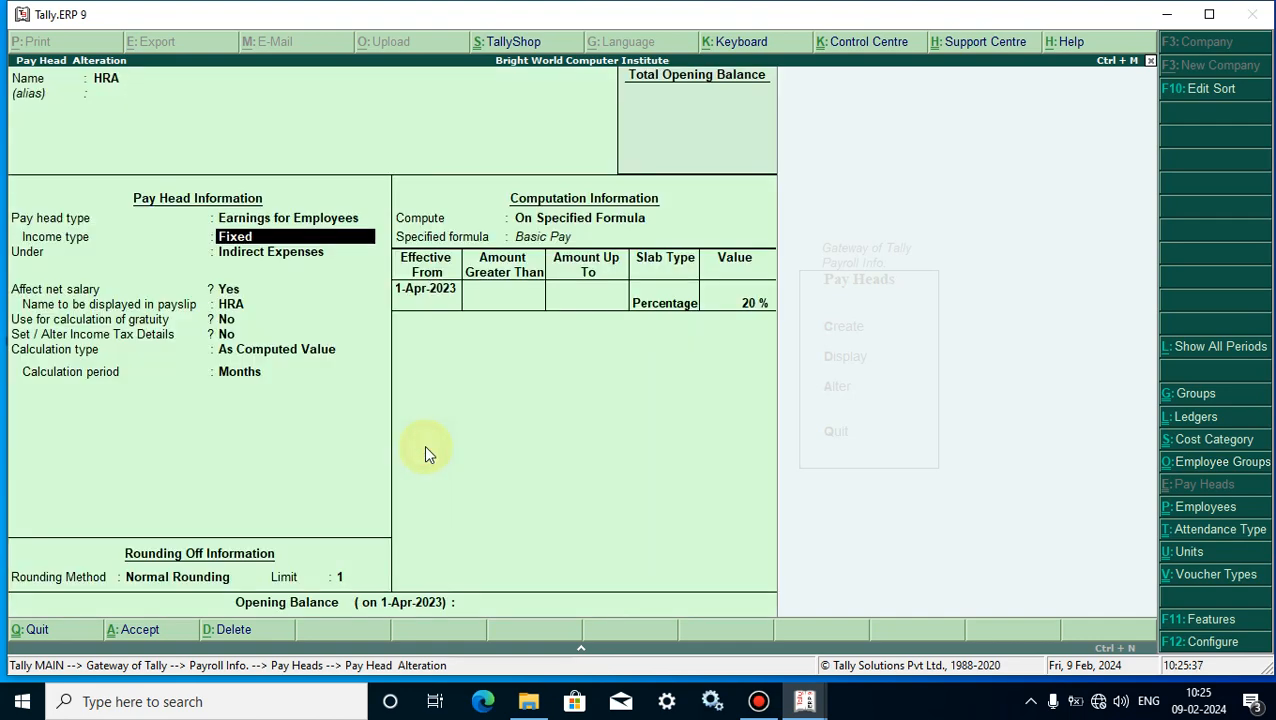
key(Escape)
key(Return)
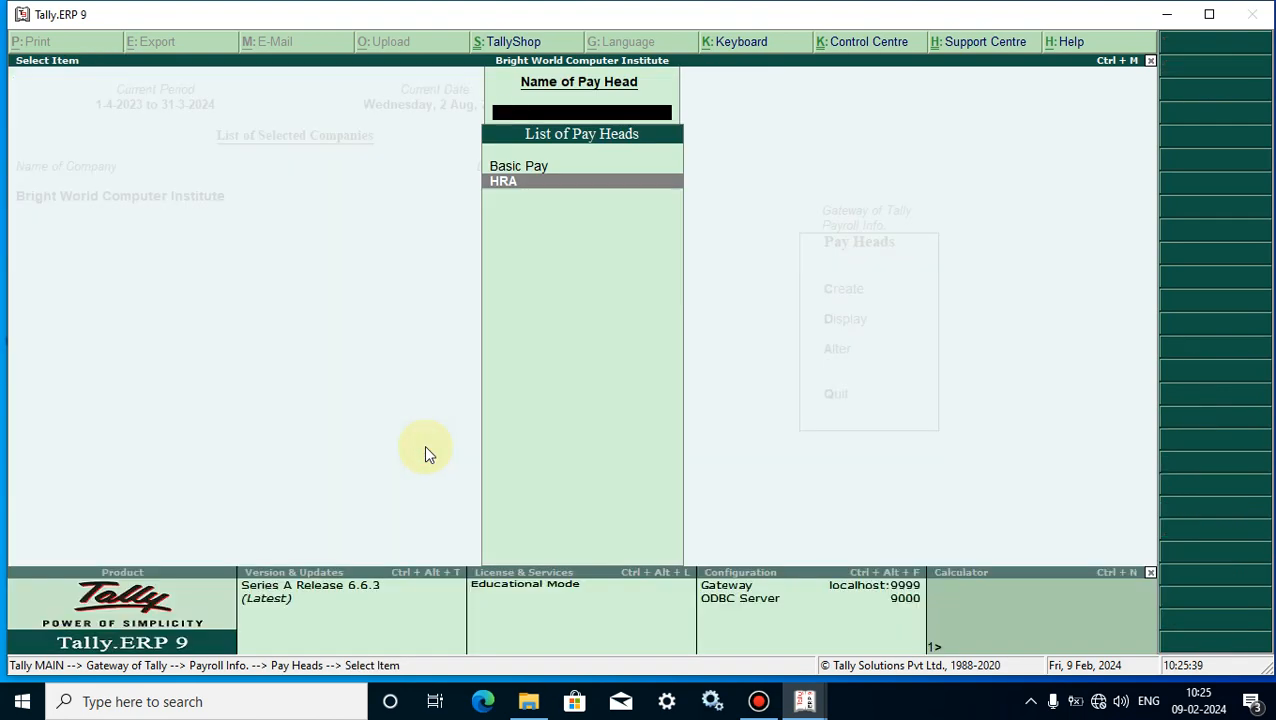
Leave the pay head list and payroll information, returning to the Gateway of Tally
key(Escape)
key(Escape)
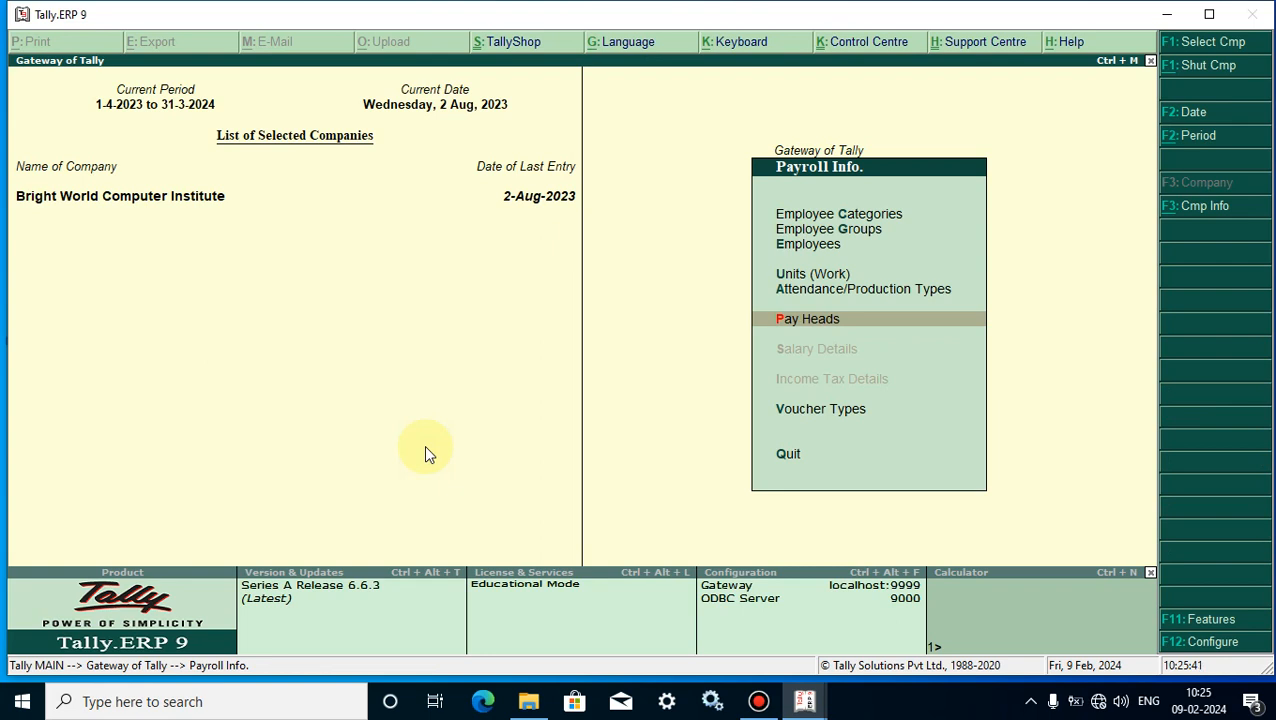
key(Escape)
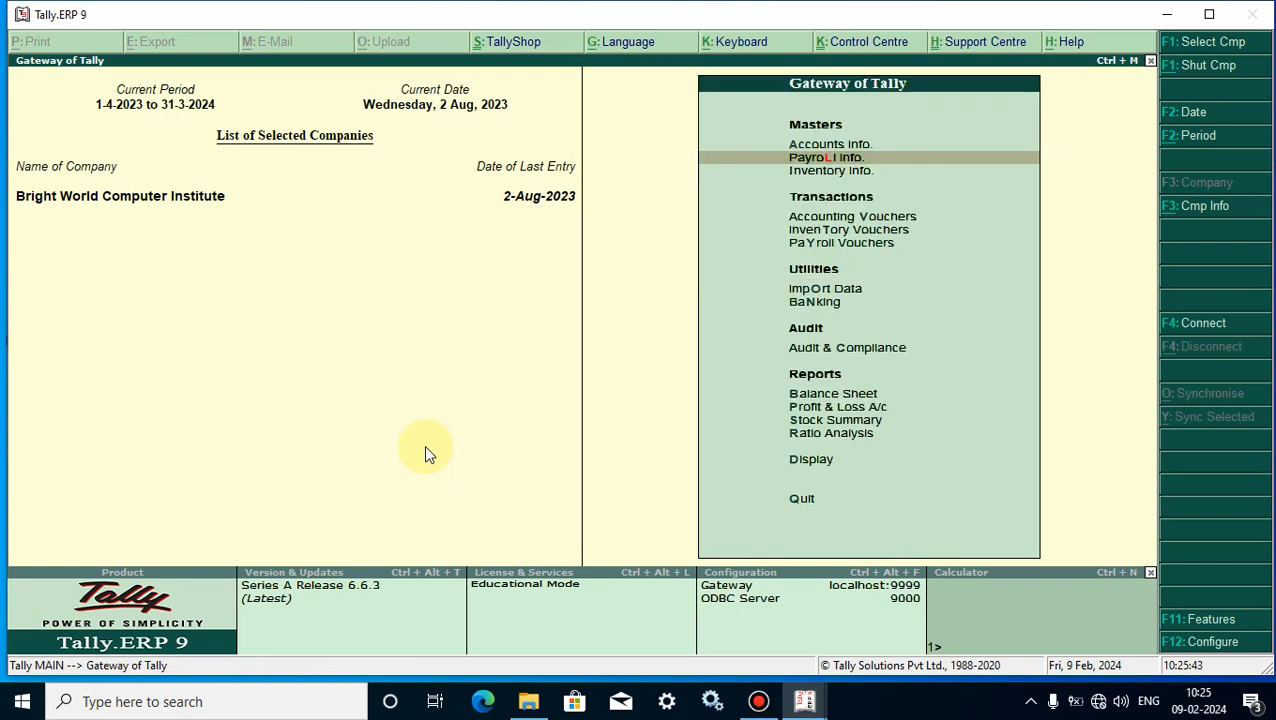